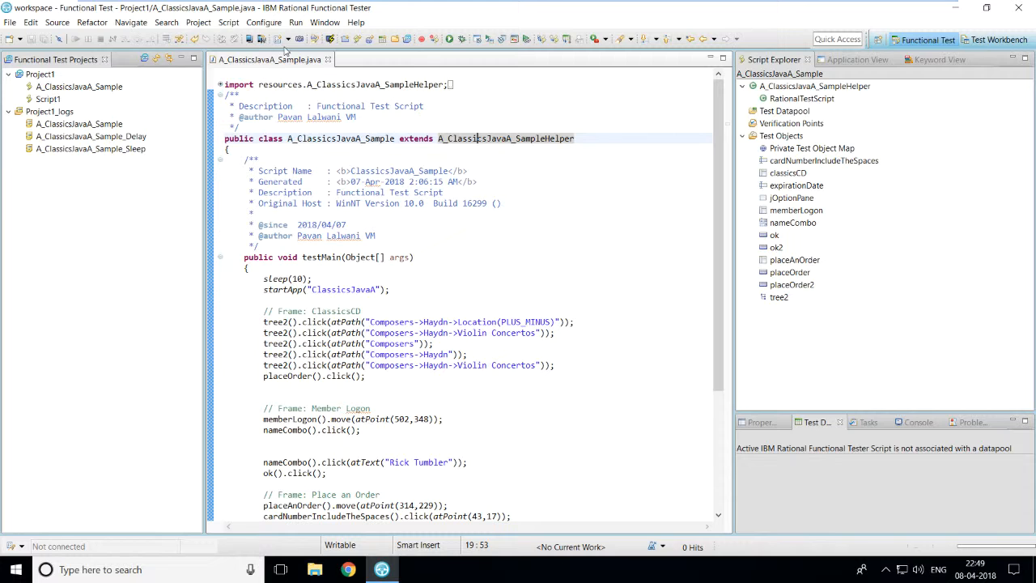
- Open the preferences and expand the Playback settings under Functional Test
left_click(326, 23)
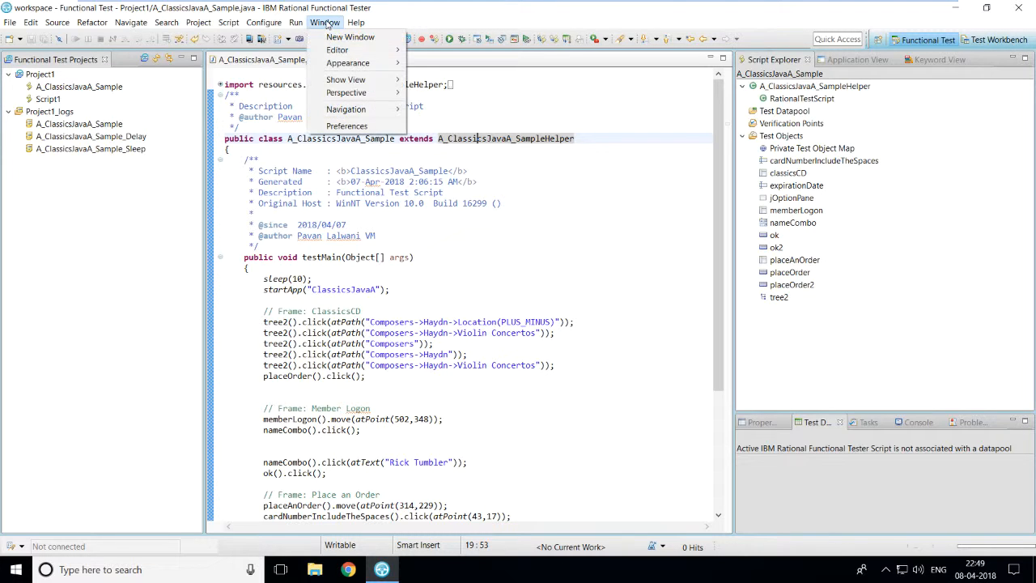
left_click(352, 127)
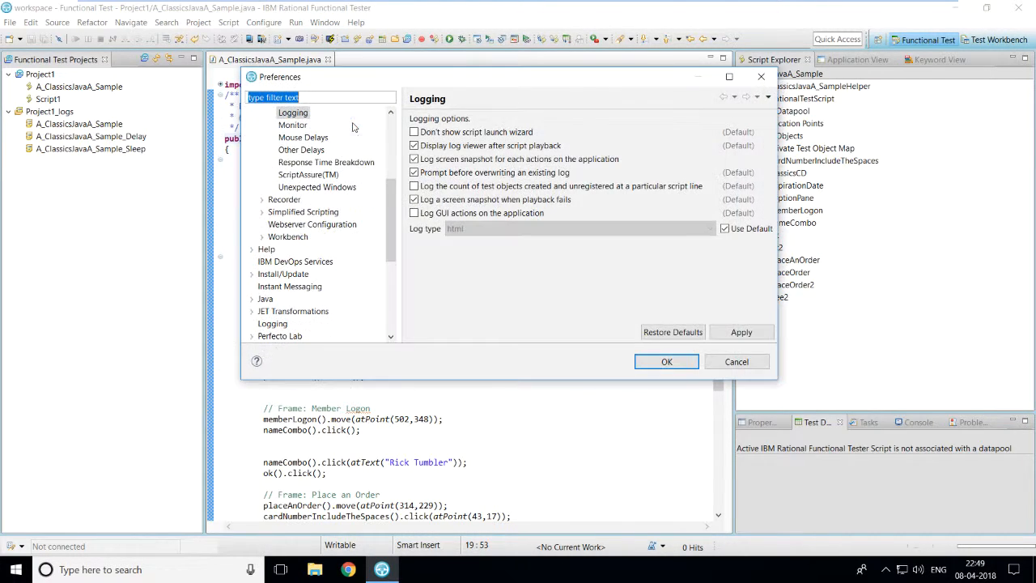
scroll(393, 213, "up", 5)
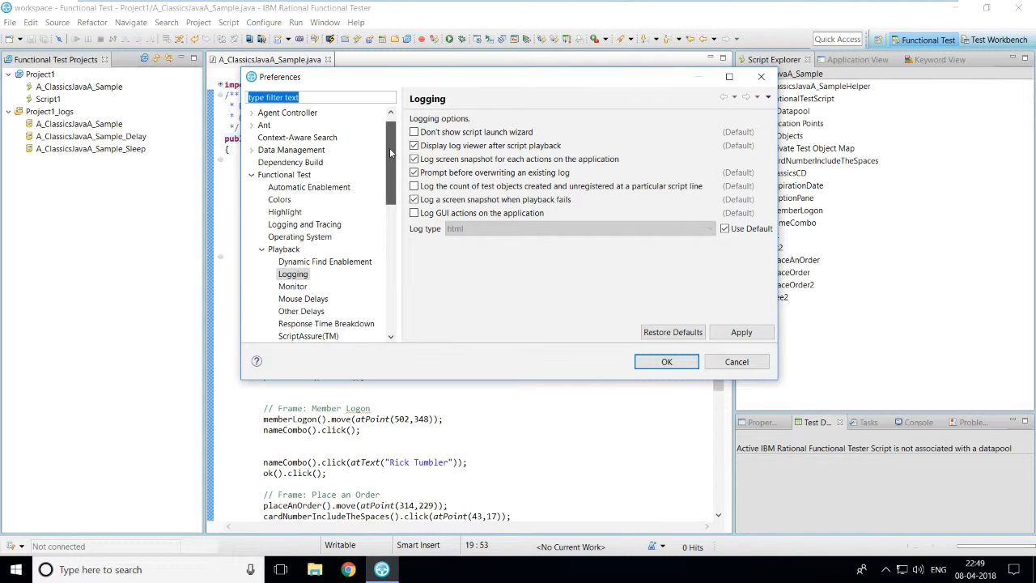
left_click(254, 176)
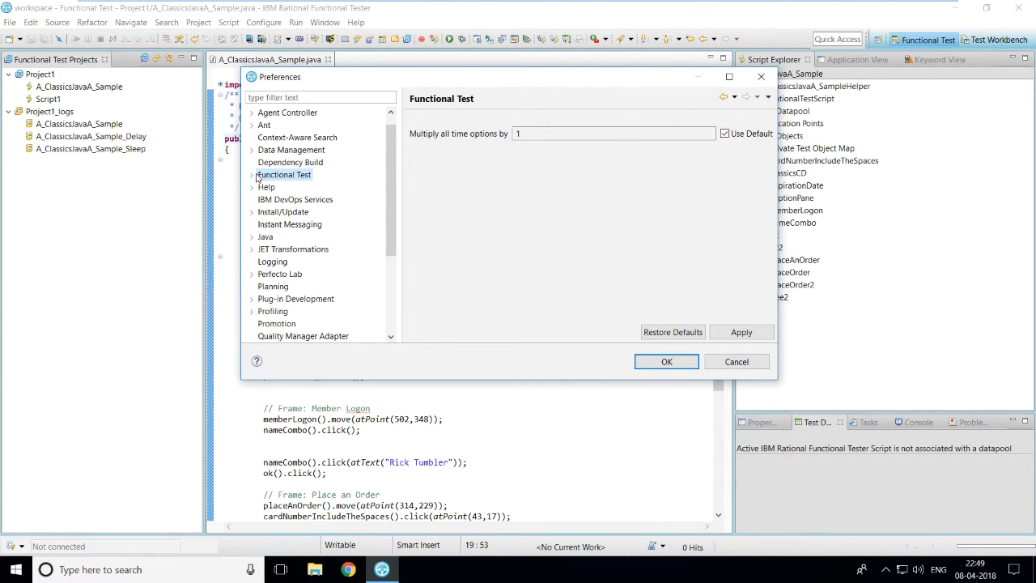
left_click(251, 177)
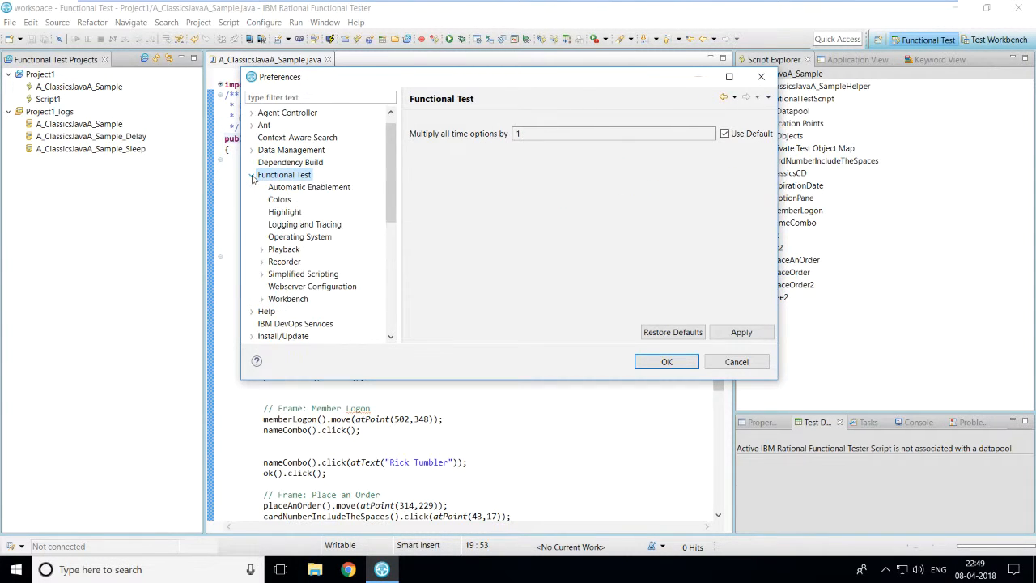
left_click(262, 250)
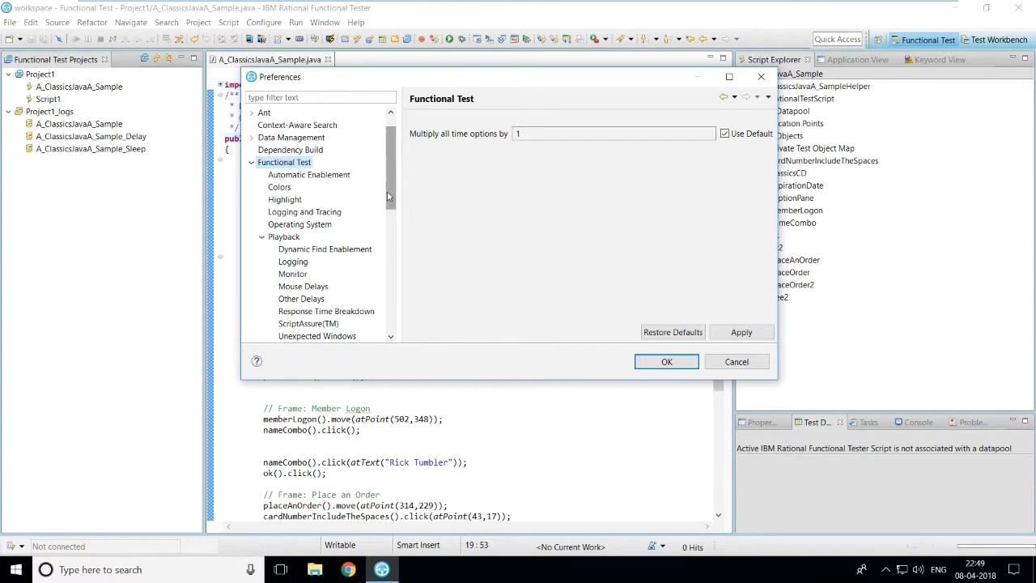
left_click_drag(387, 191, 394, 231)
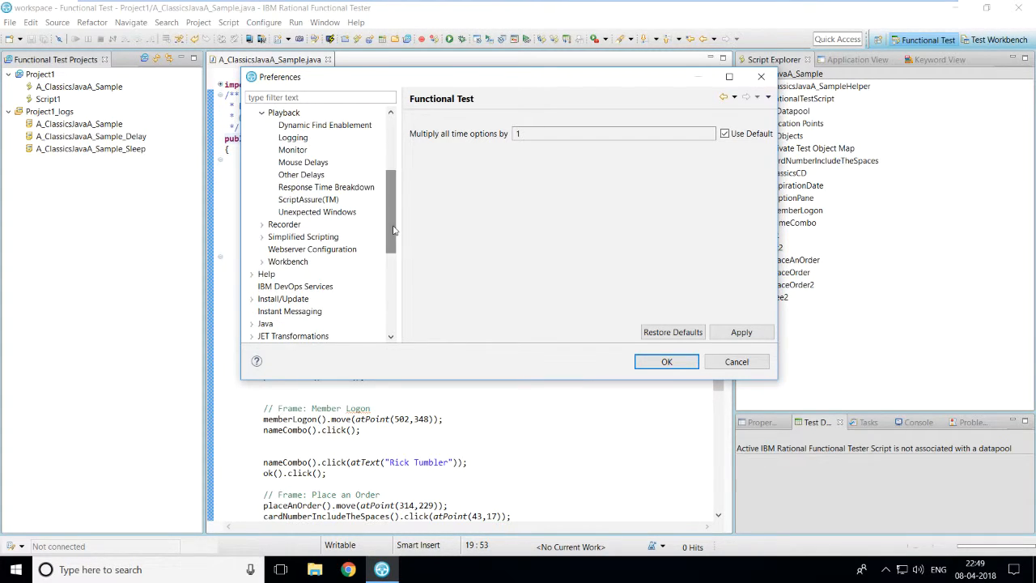
- Look through the Dynamic Find Enablement, Logging, Monitor, Mouse Delays and Other Delays playback settings
left_click(311, 128)
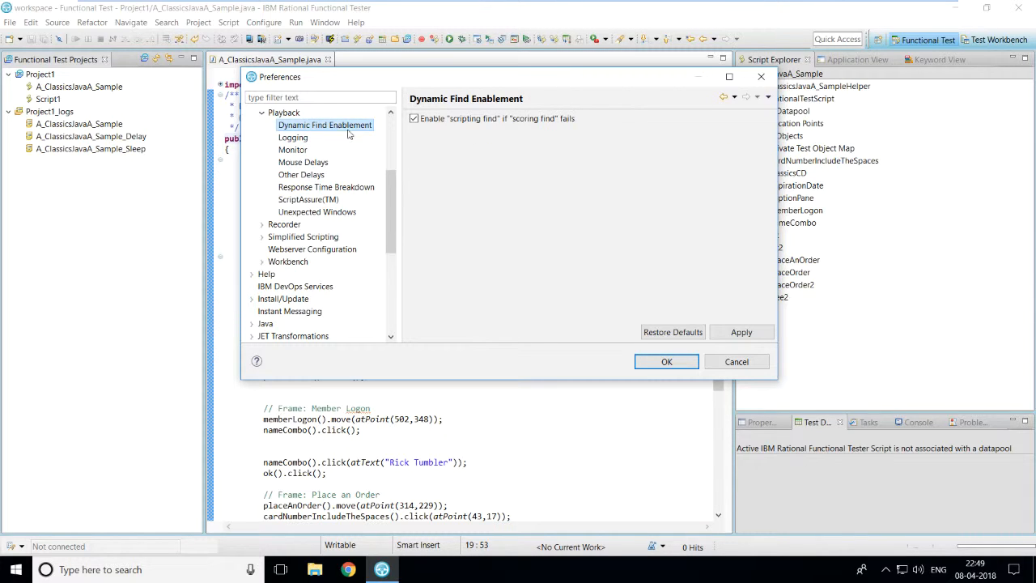
left_click(295, 139)
left_click(297, 152)
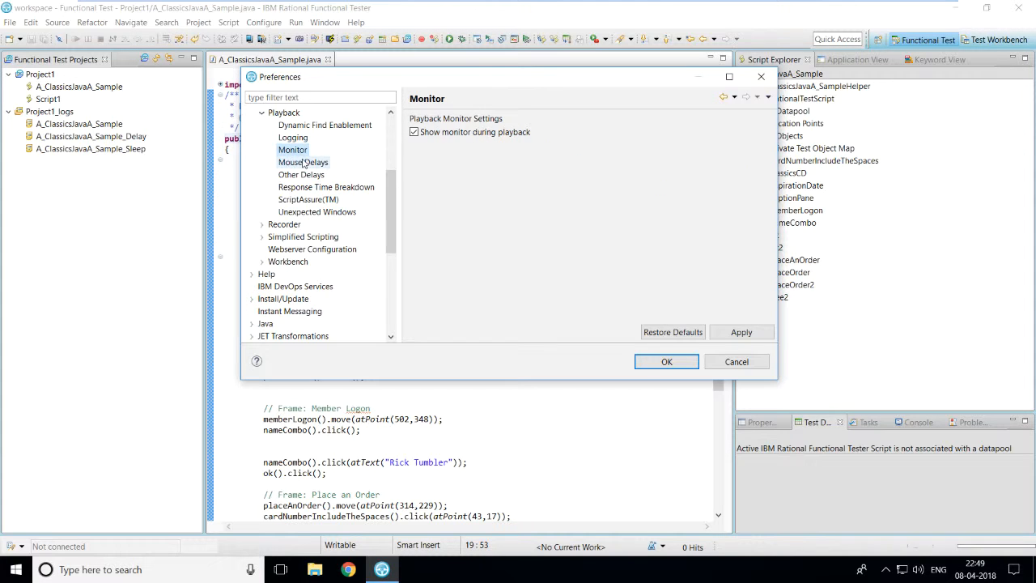
left_click(301, 162)
left_click(304, 176)
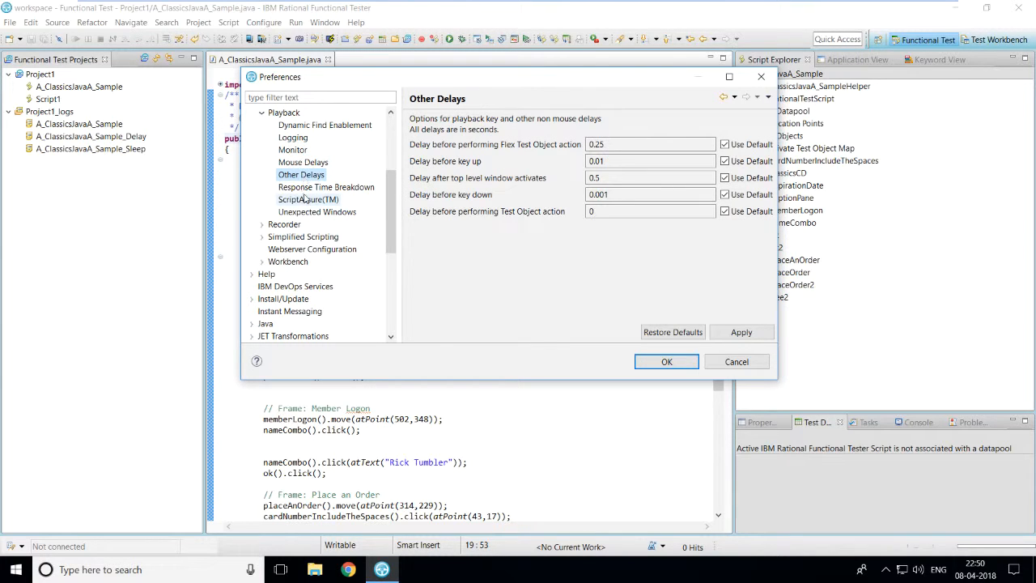
- In the playback Logging preferences, keep "Log screen snapshot for each actions on the application" enabled, then apply and close the preferences
left_click(295, 139)
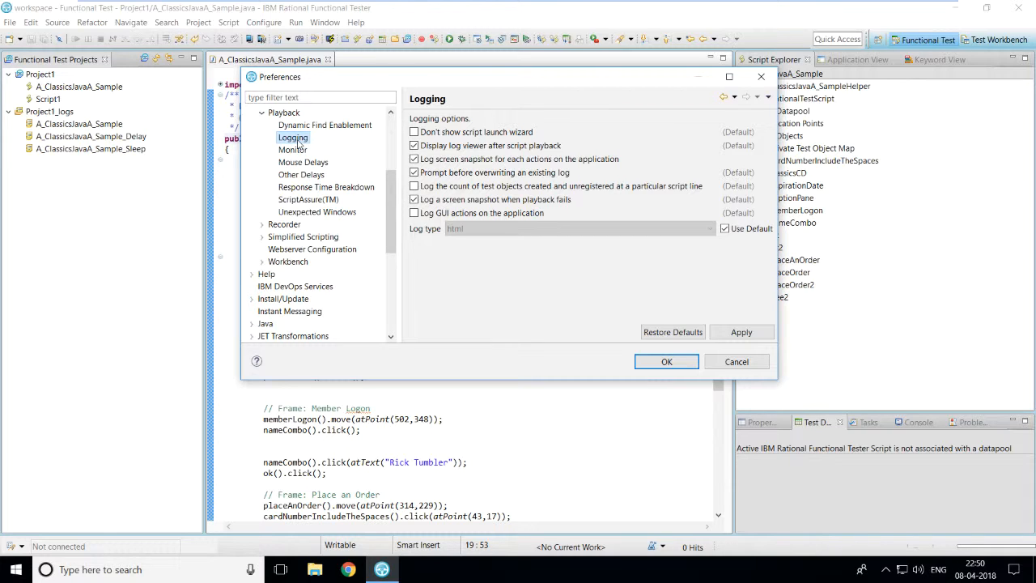
left_click(424, 160)
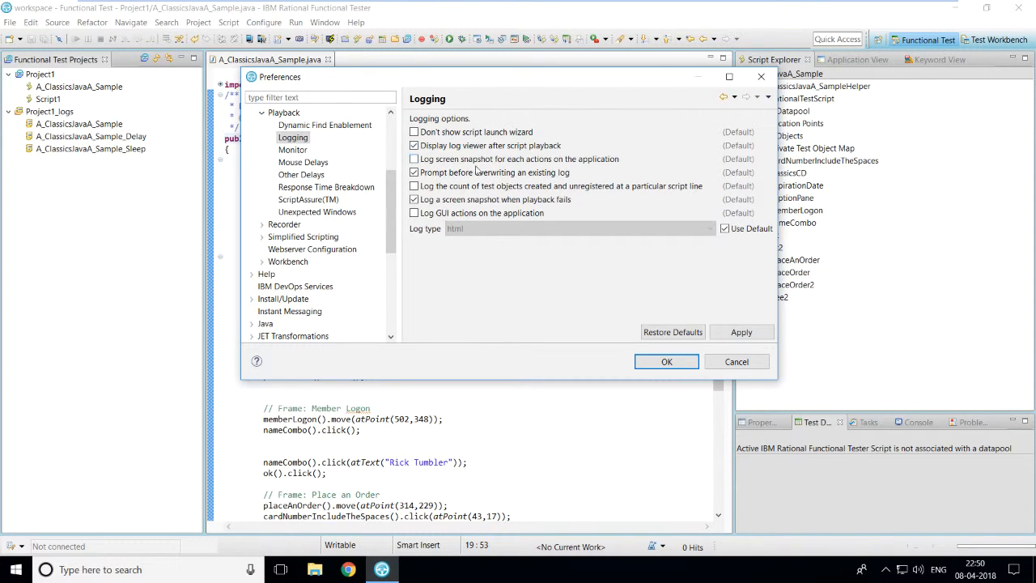
left_click(413, 160)
left_click(740, 333)
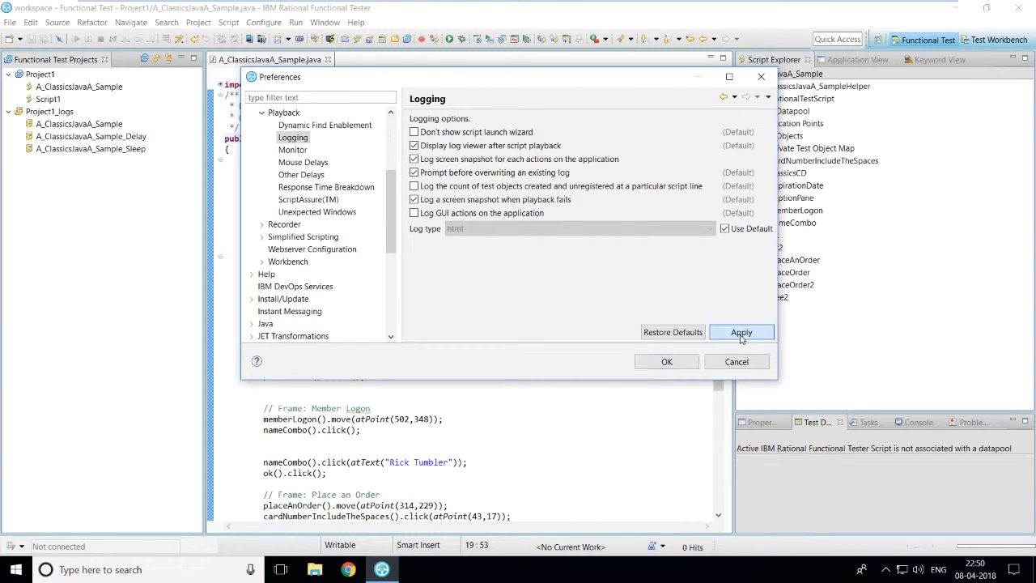
left_click(678, 363)
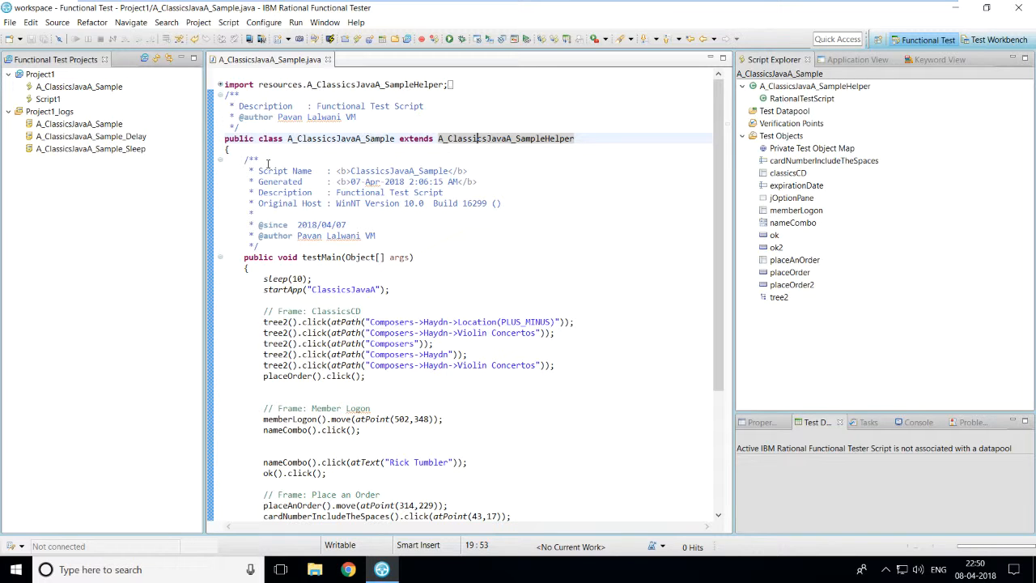
- Run the A_ClassicsJavaA_Sample script, writing its results to a log named A_ClassicsJavaA_Sample_Snapshot
left_click(449, 39)
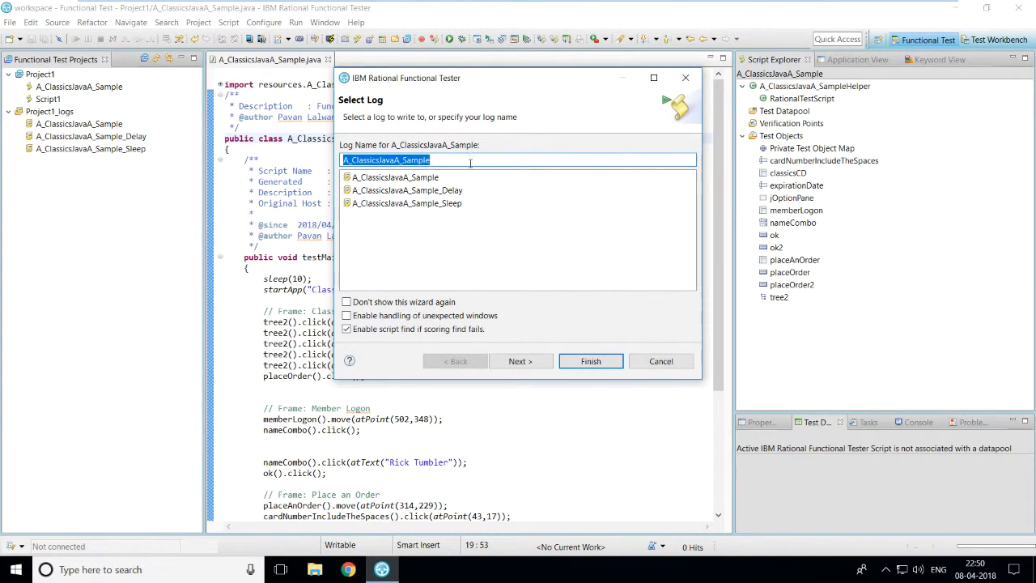
left_click(469, 162)
type("_Snapshot")
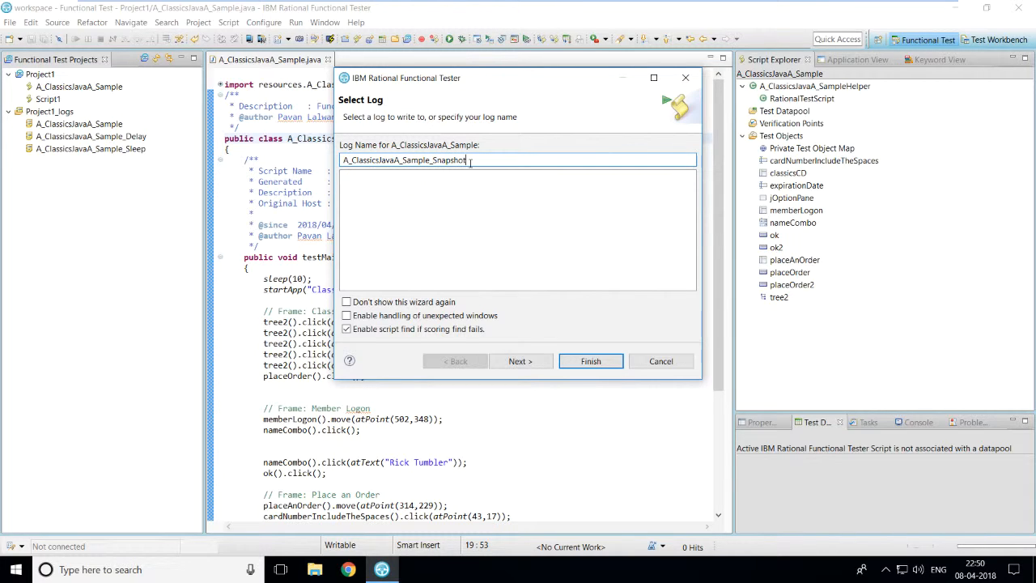
left_click(591, 361)
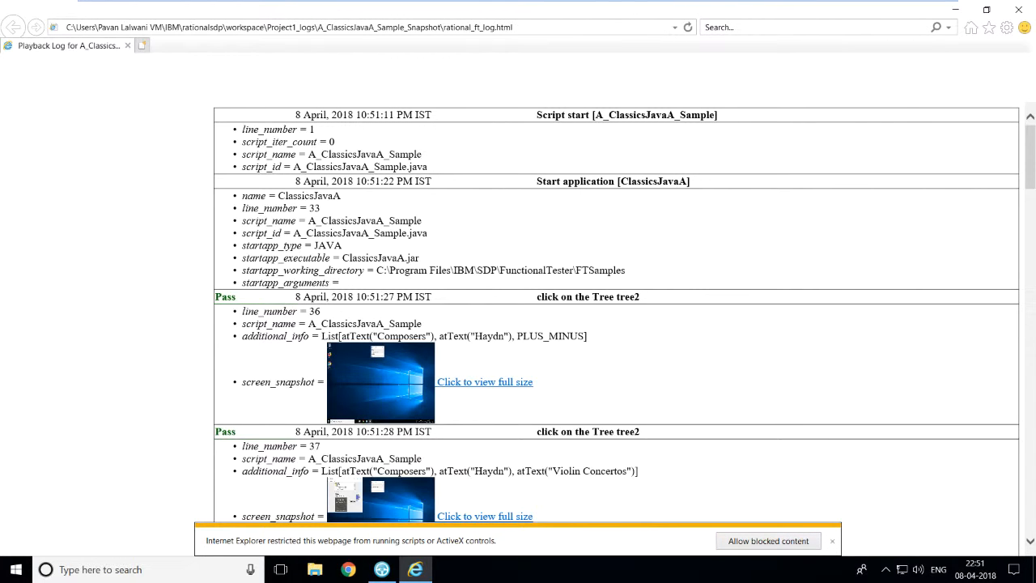
- Allow the blocked content in the playback log and examine the result status of the first logged actions
left_click(764, 541)
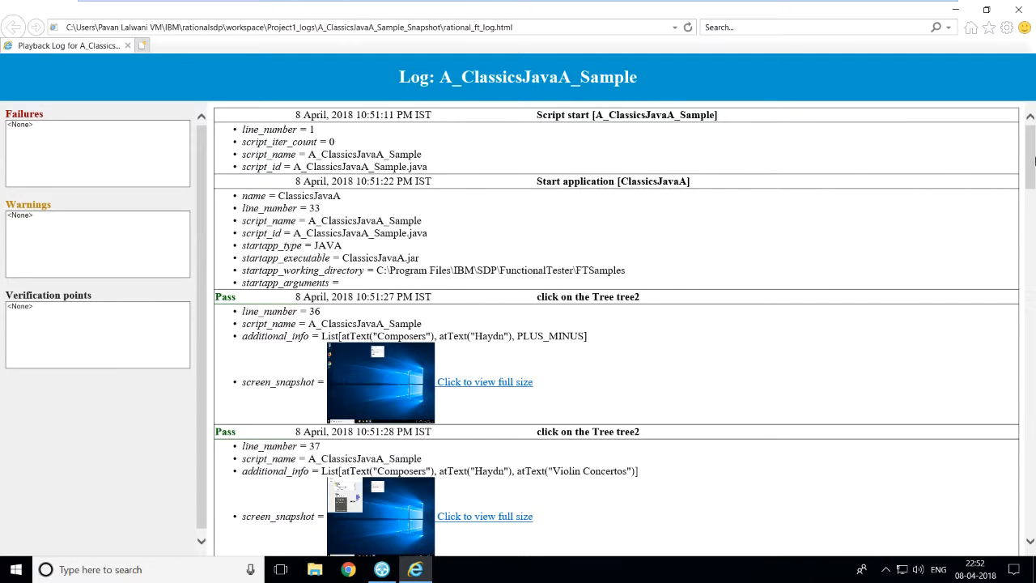
mouse_move(1033, 161)
left_mouse_down()
mouse_move(1033, 201)
mouse_move(1034, 152)
left_mouse_up()
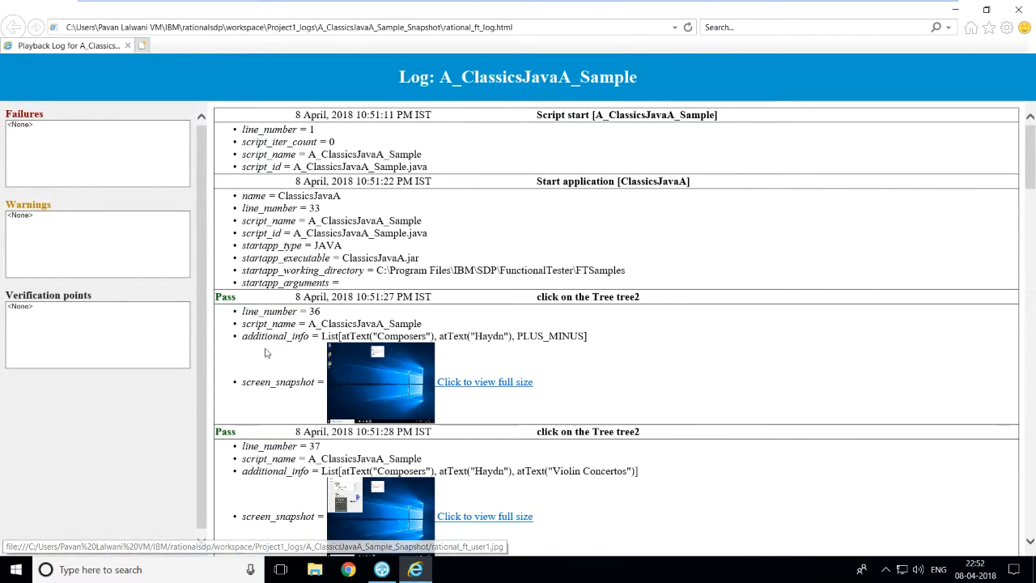
double_click(235, 296)
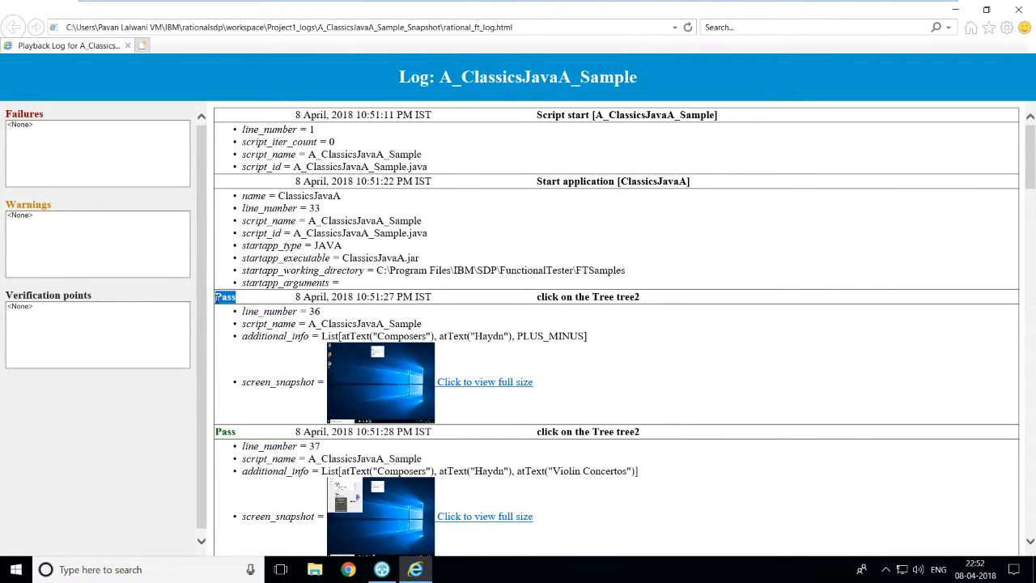
left_click_drag(240, 429, 221, 432)
left_click_drag(1030, 179, 1011, 169)
left_click(697, 266)
- Examine the action descriptions logged for the tree2 and placeOrder entries in the playback log
left_click_drag(536, 297, 639, 293)
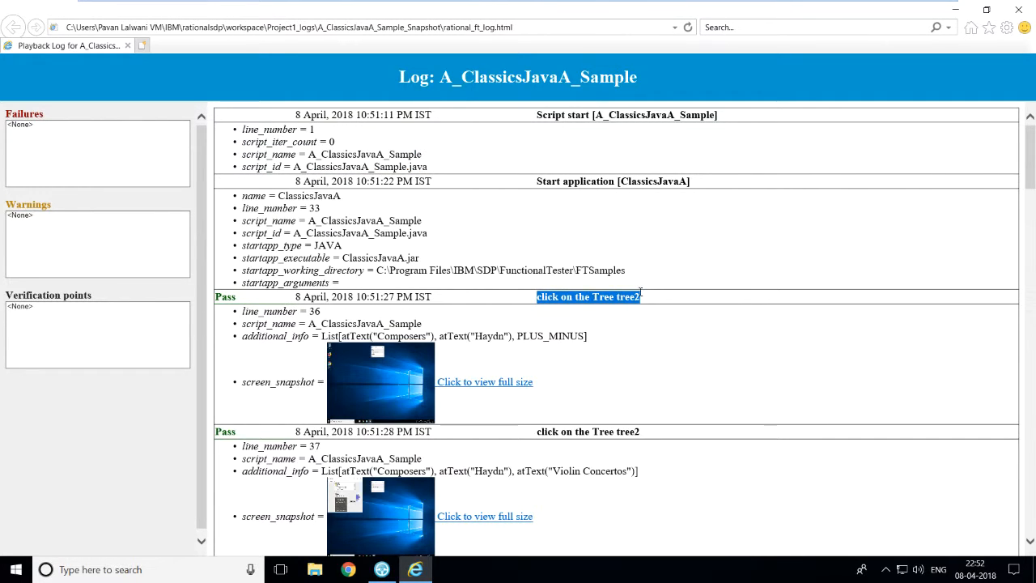
left_click(569, 303)
left_click_drag(533, 301, 645, 297)
left_click_drag(526, 433, 655, 426)
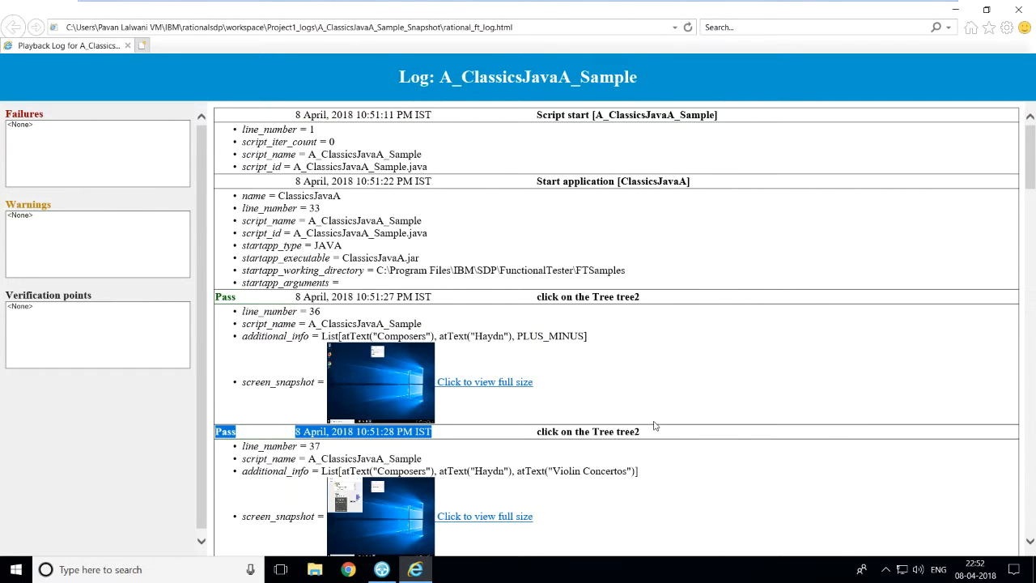
left_click(656, 426)
scroll(907, 250, "down", 5)
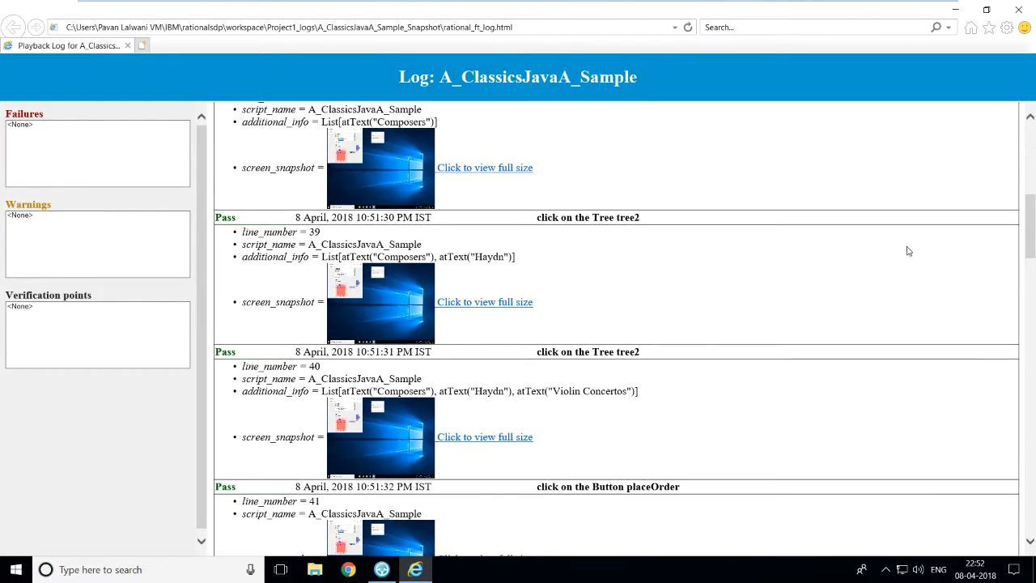
left_click_drag(535, 488, 676, 484)
left_click(804, 375)
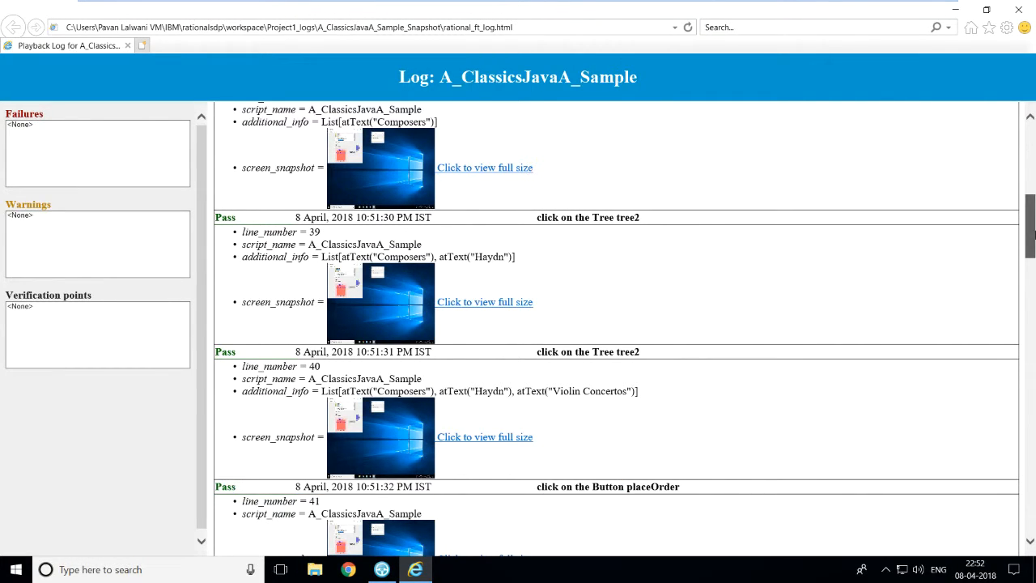
left_click_drag(1032, 222, 1023, 162)
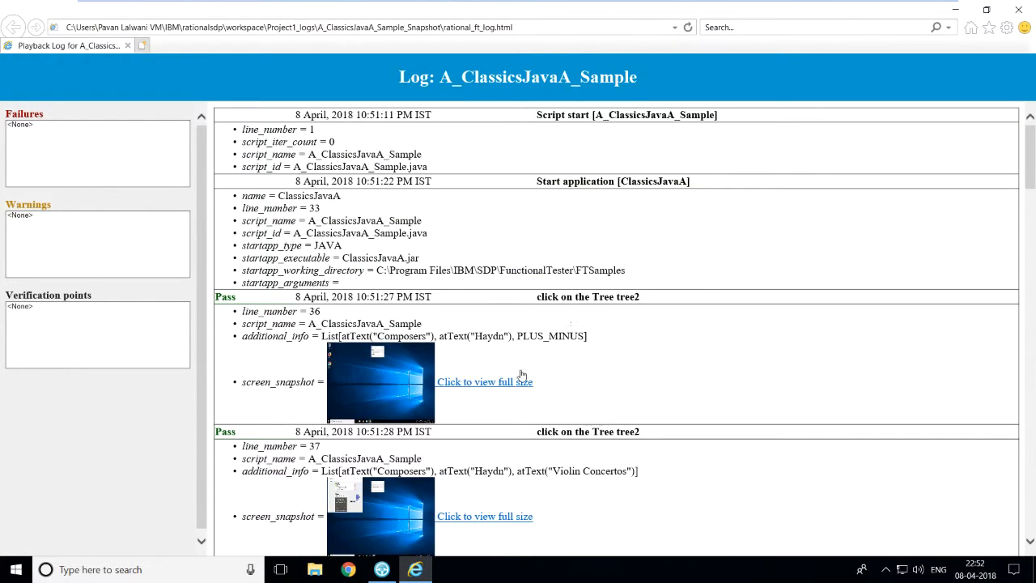
- View the full-size screen snapshot of the first tree2 action, at script line 36, and close the log
left_click(484, 387)
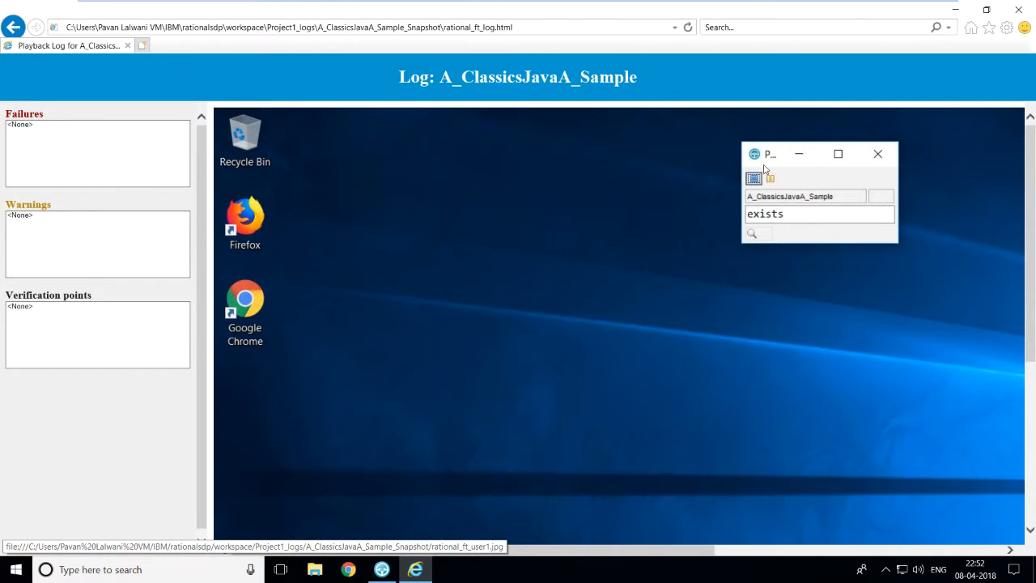
left_click_drag(1031, 216, 1004, 150)
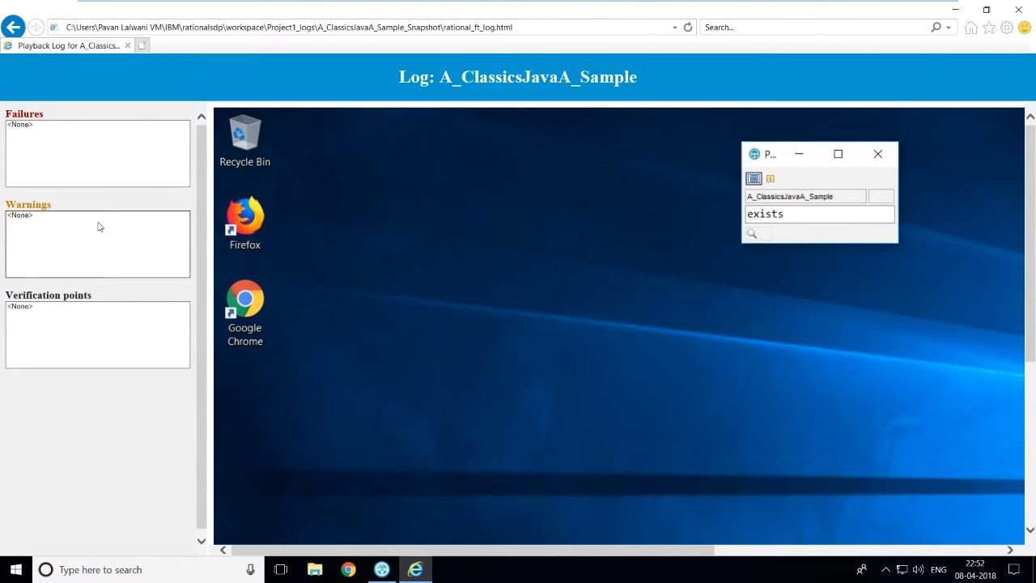
left_click(1021, 11)
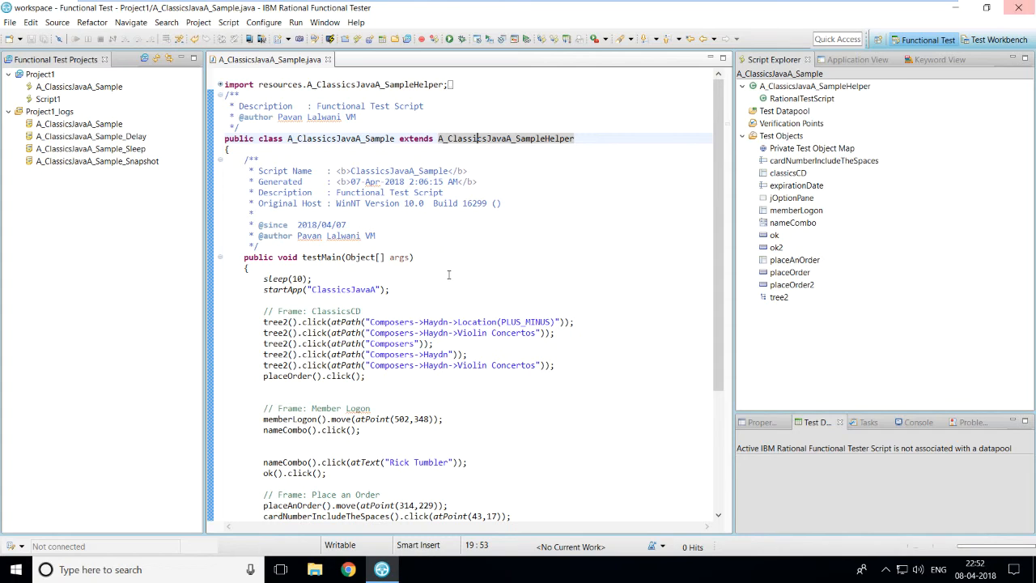
- Reopen the A_ClassicsJavaA_Sample_Snapshot log with blocked content allowed, view the full-size snapshot for script line 40, and close the log
left_click(115, 163)
double_click(115, 163)
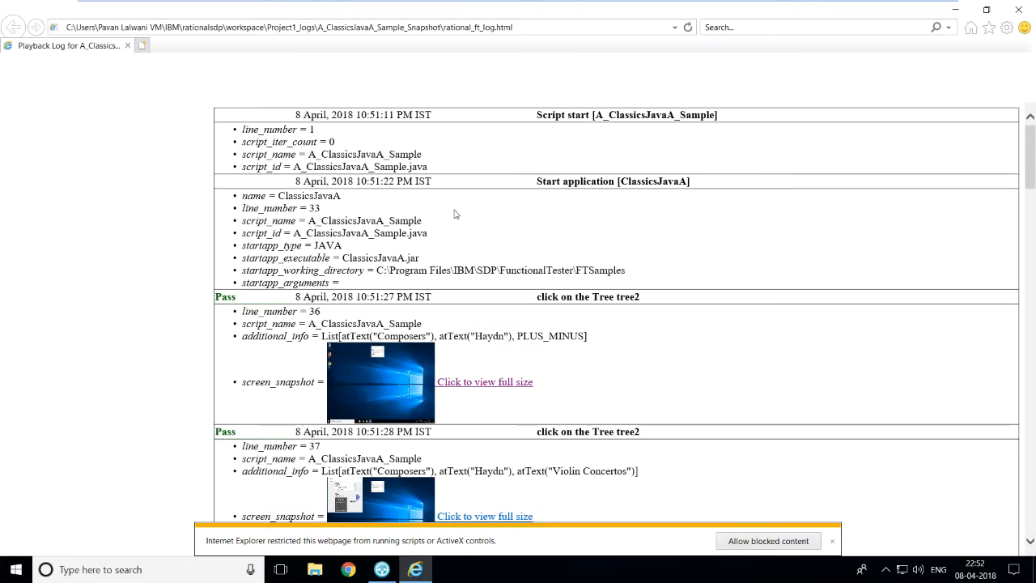
left_click(760, 541)
scroll(1034, 175, "down", 8)
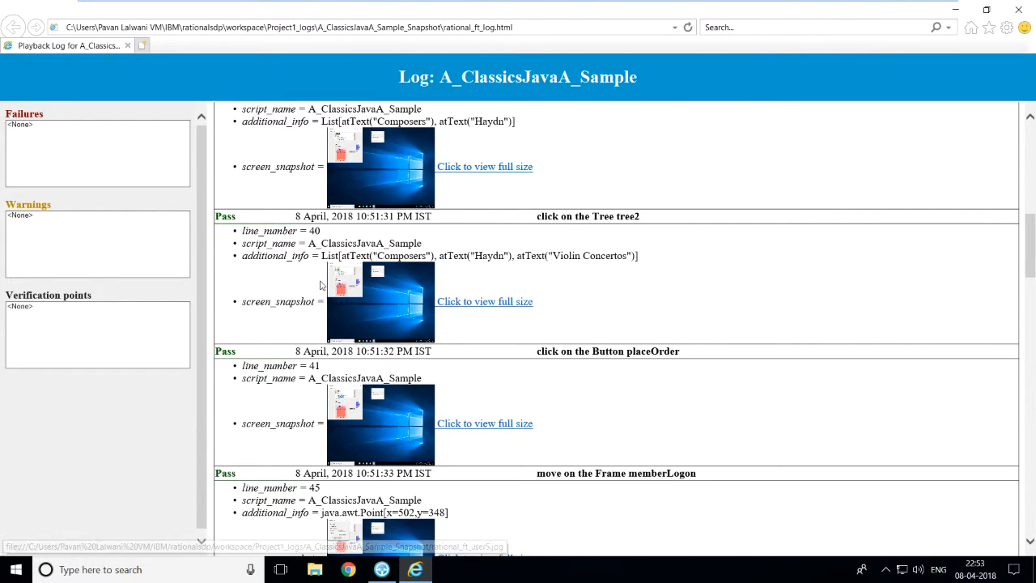
left_click(484, 306)
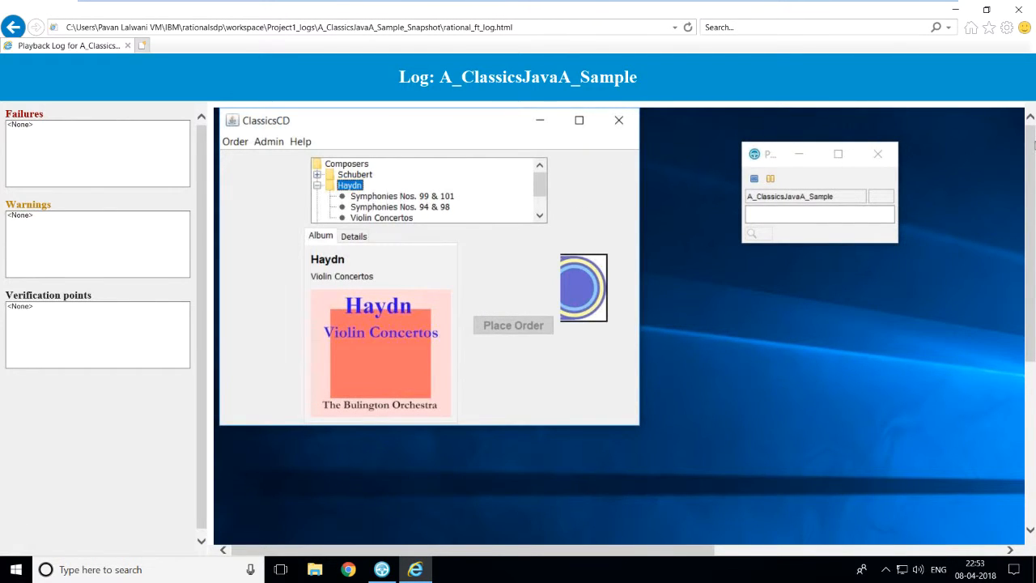
left_click_drag(1033, 146, 1011, 89)
left_click(1018, 9)
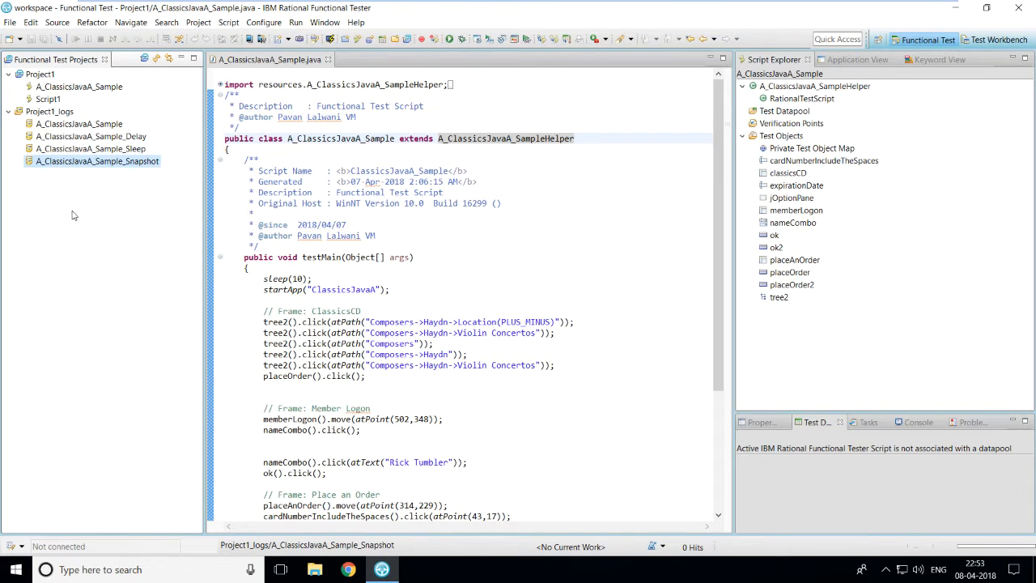
- Reopen the A_ClassicsJavaA_Sample_Snapshot log with blocked content allowed and examine its entries through to the script end
double_click(82, 165)
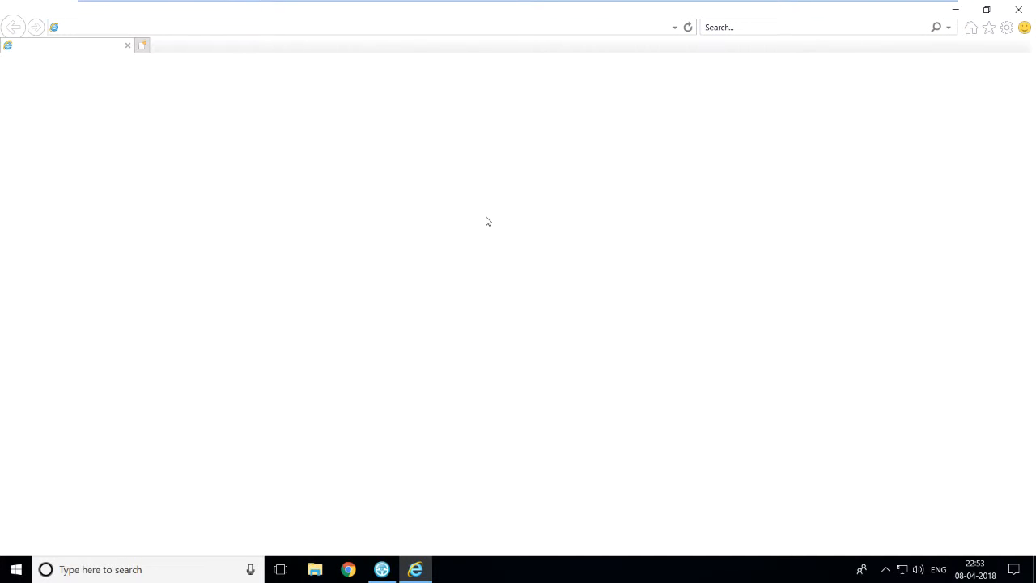
left_click(768, 540)
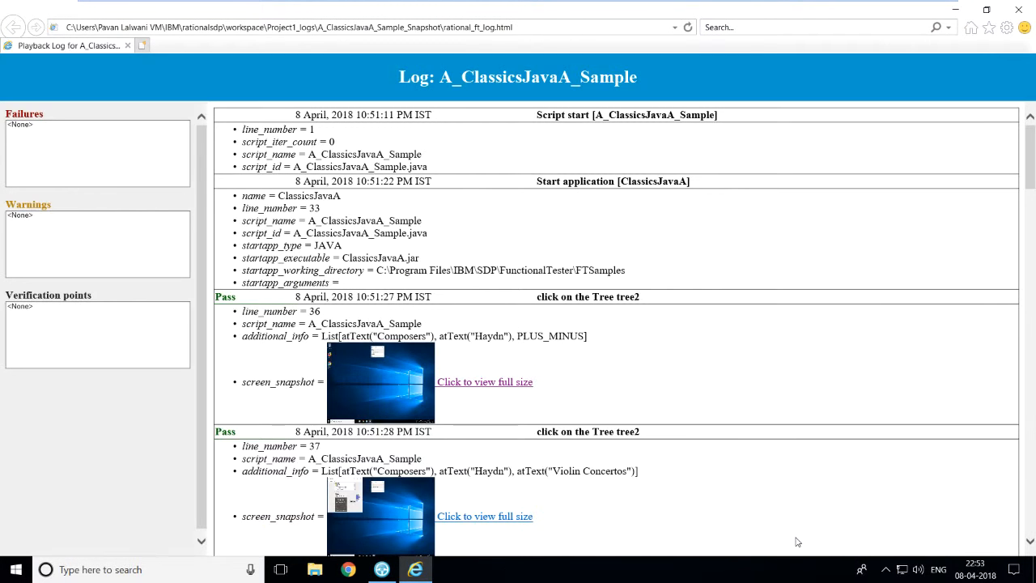
left_click_drag(1033, 209, 1034, 512)
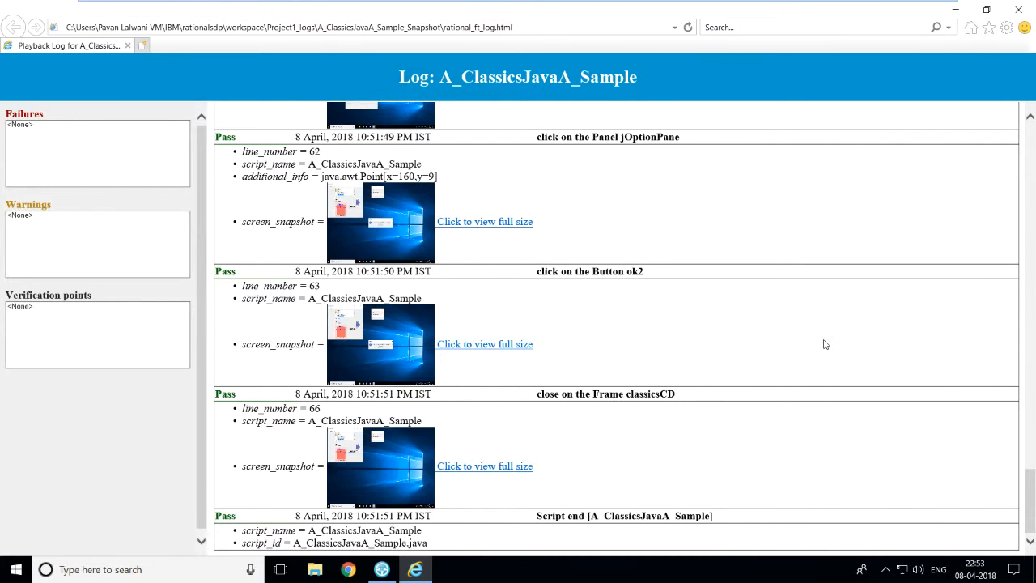
- Close the playback log and set the log type in the Functional Test playback logging preferences to text instead of the default
left_click(1018, 10)
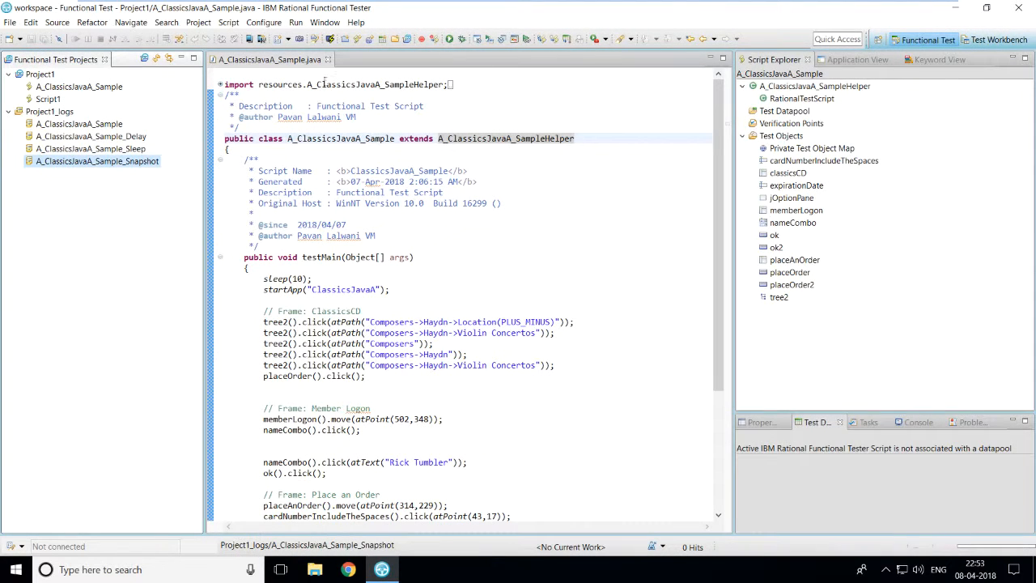
left_click(325, 22)
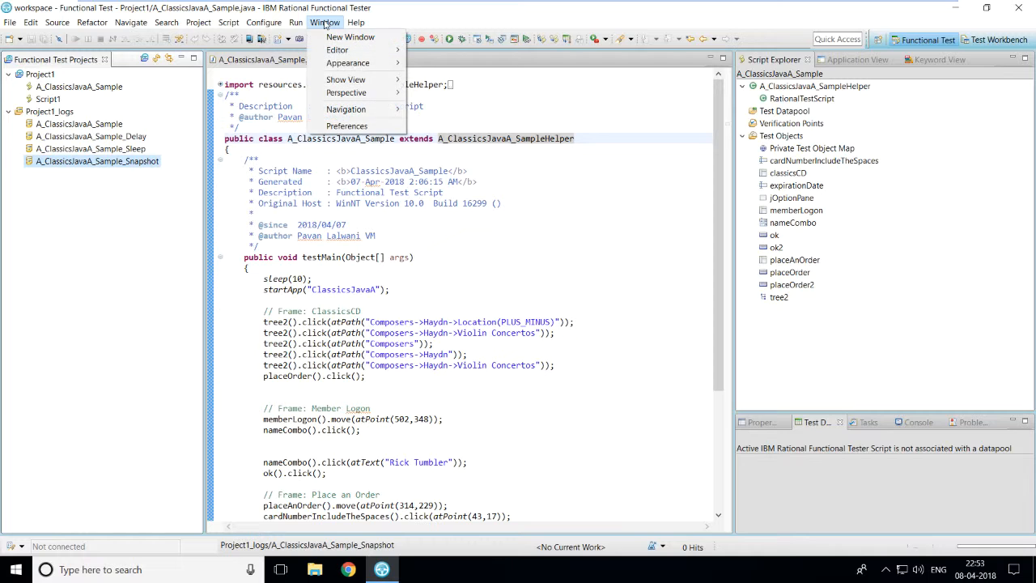
left_click(351, 128)
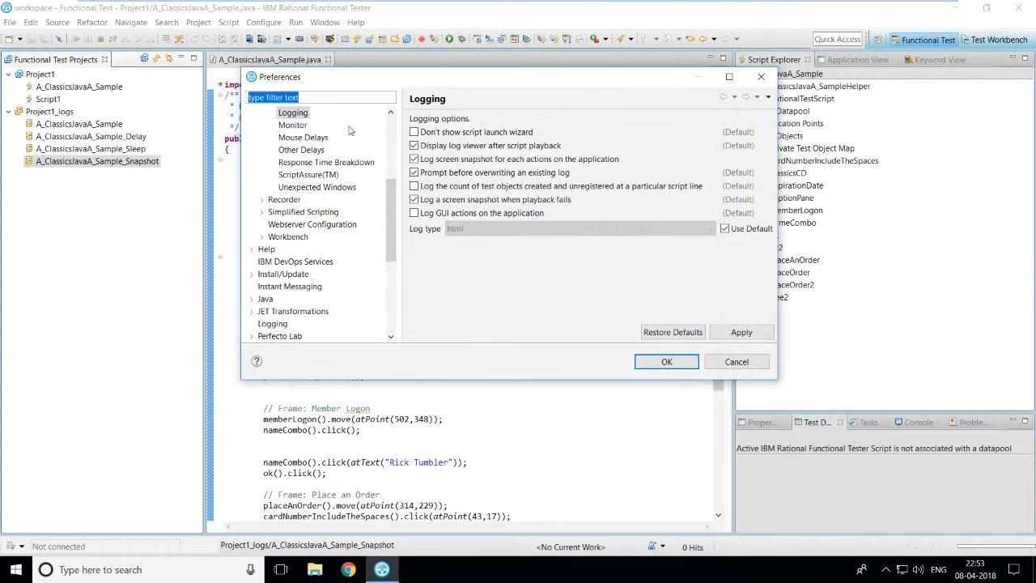
scroll(350, 129, "up", 5)
left_click(284, 174)
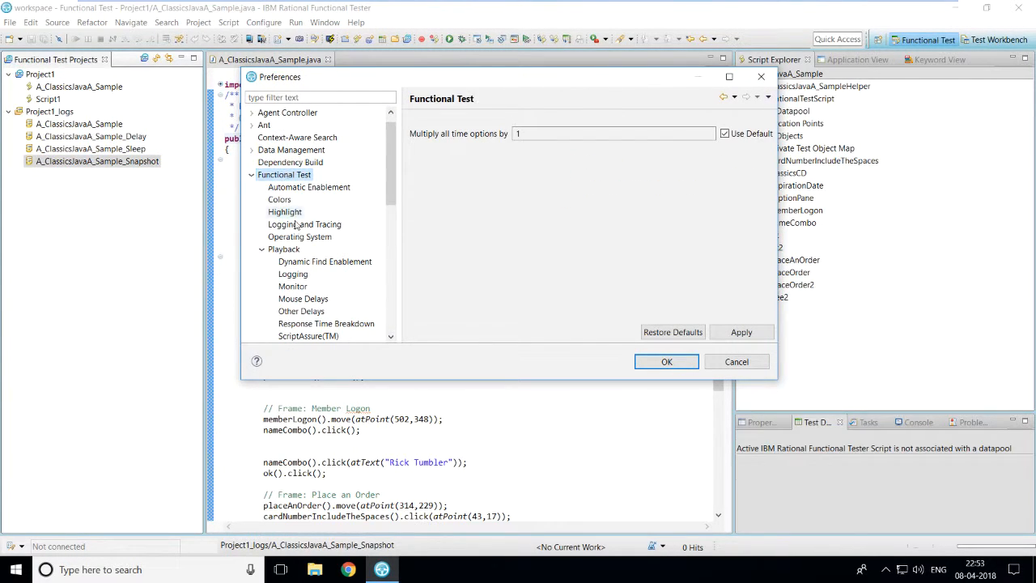
left_click(281, 249)
left_click(299, 275)
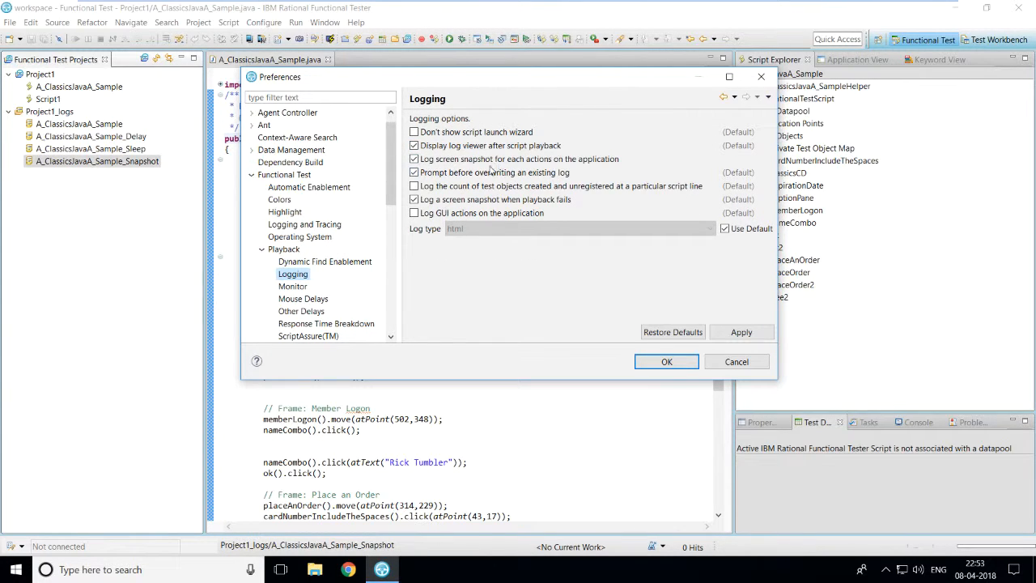
left_click(725, 229)
left_click(710, 229)
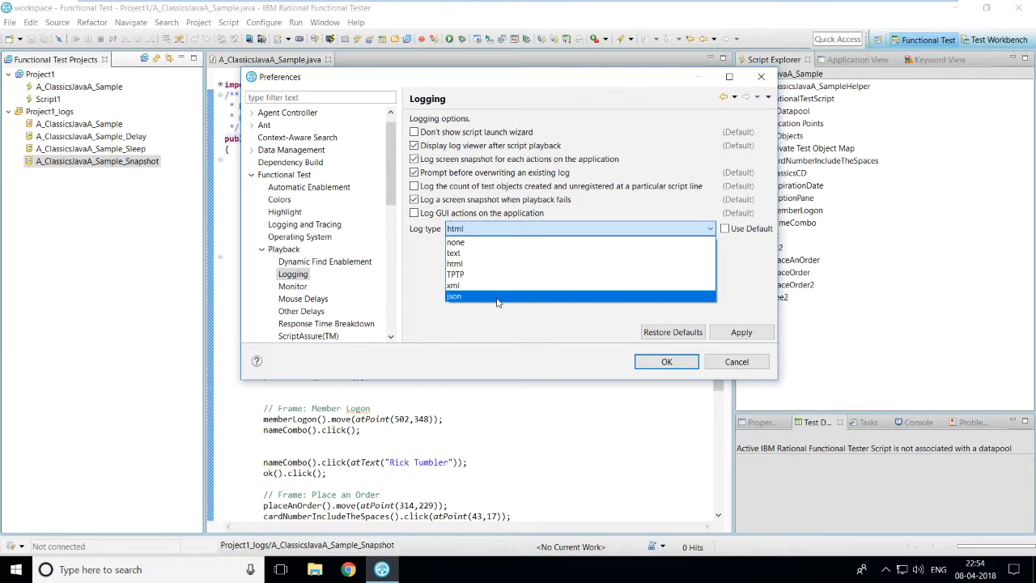
left_click(474, 257)
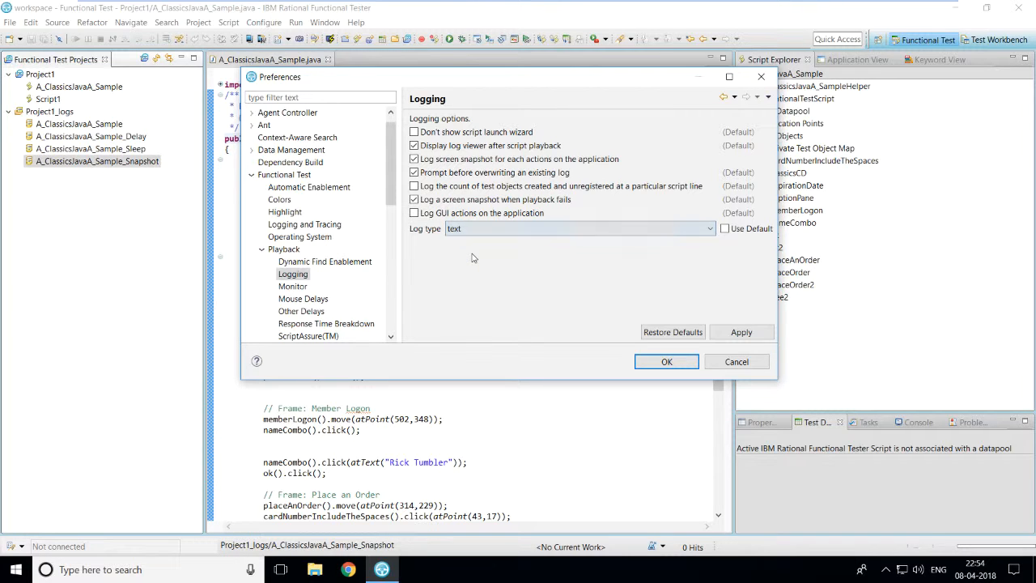
left_click(753, 338)
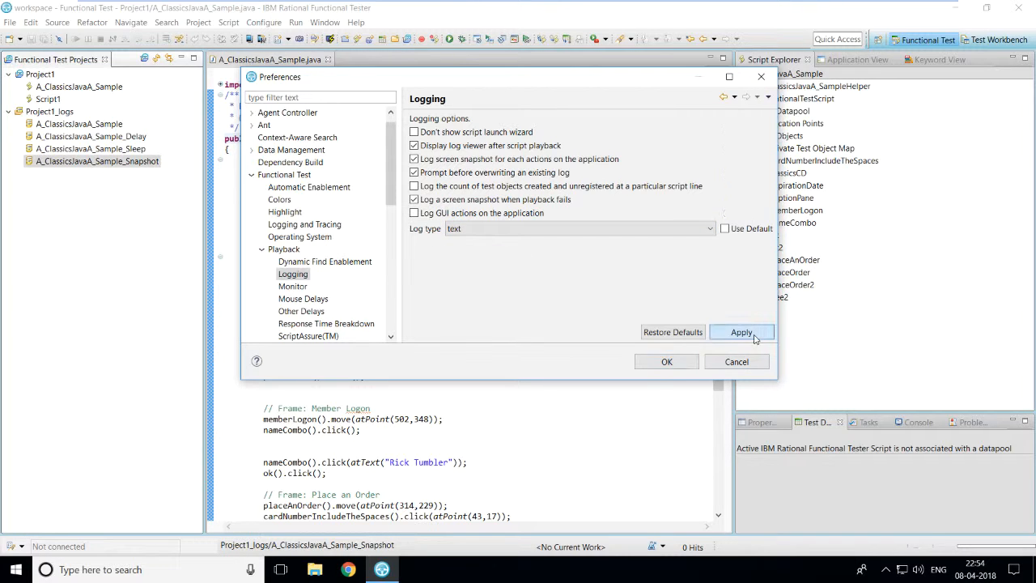
left_click(666, 361)
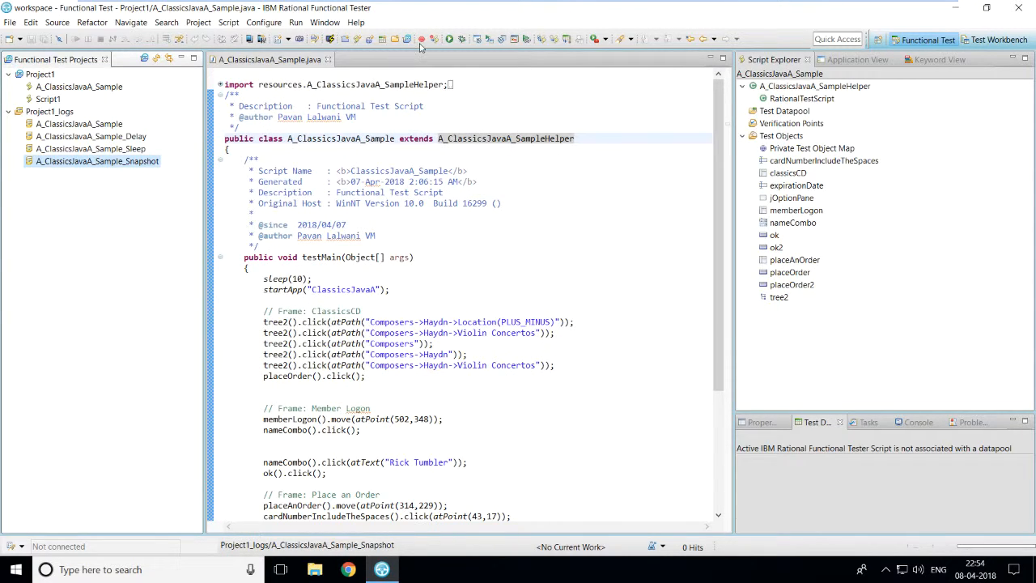
- Run the A_ClassicsJavaA_Sample script with its playback log named A_ClassicsJavaA_Sample_Text_Log
left_click(450, 39)
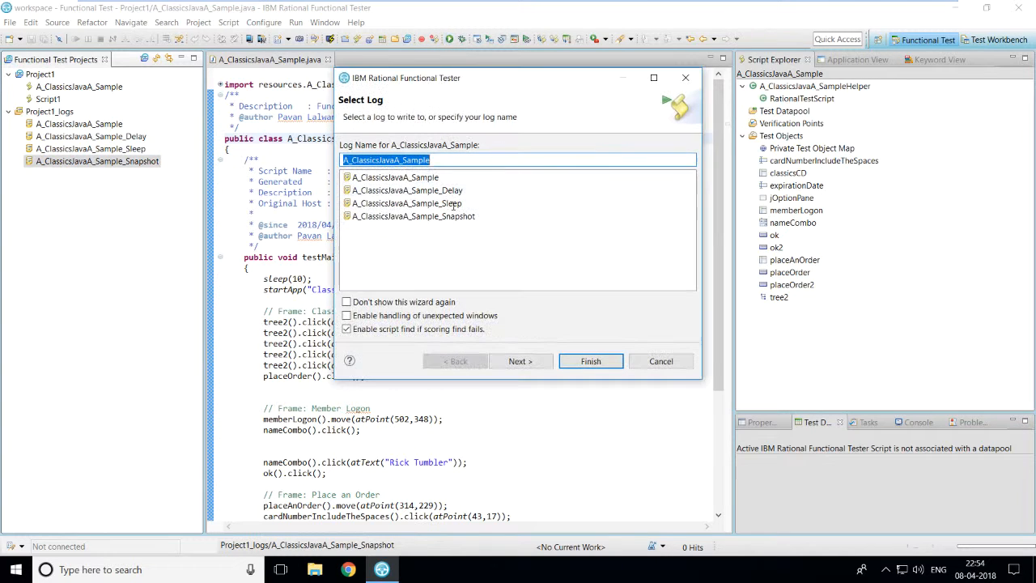
left_click(441, 160)
type("_Tes")
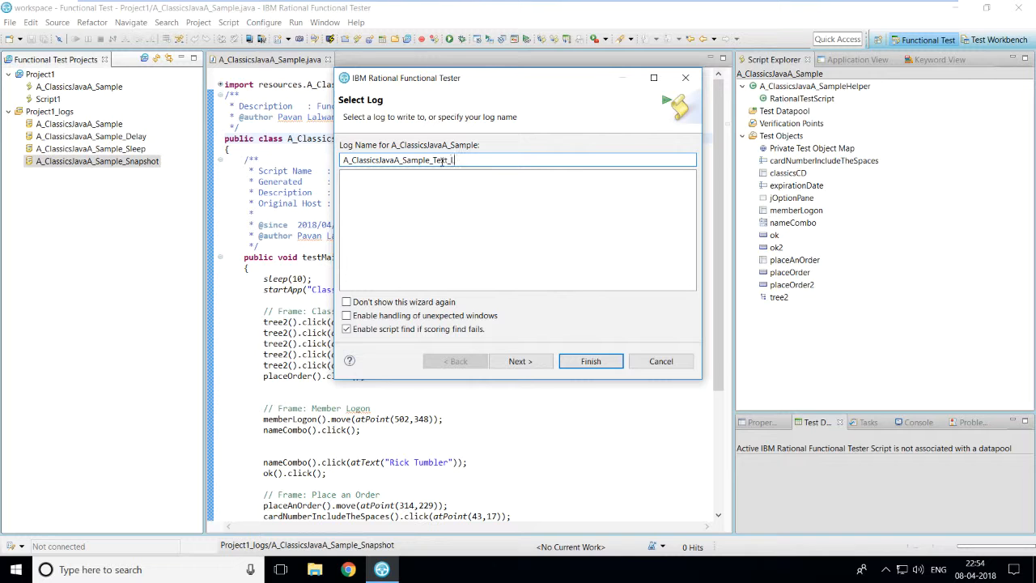
left_click(591, 361)
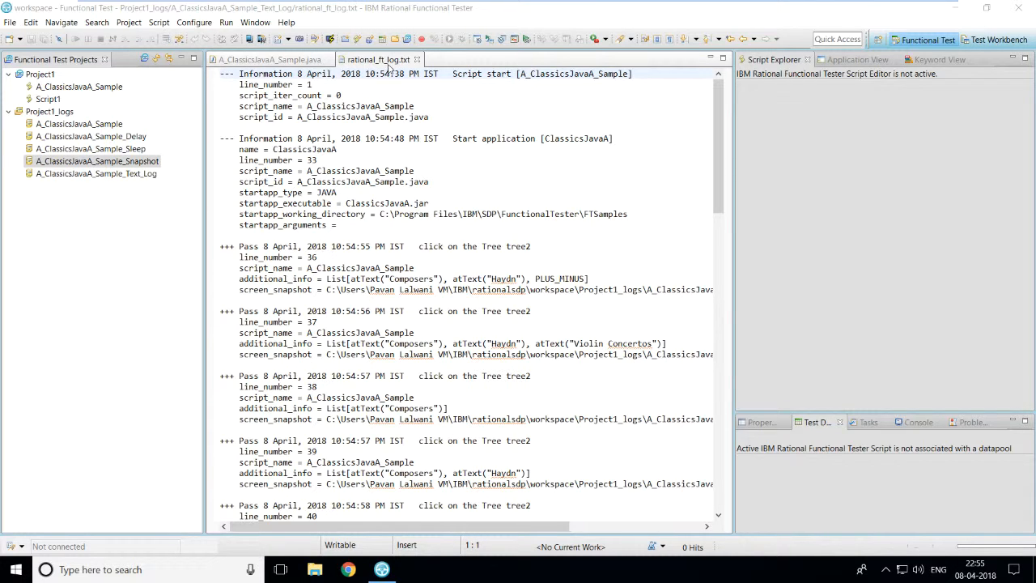
- Examine the action entries and screen snapshot paths recorded in the rational_ft_log.txt text log
left_click_drag(716, 170, 704, 145)
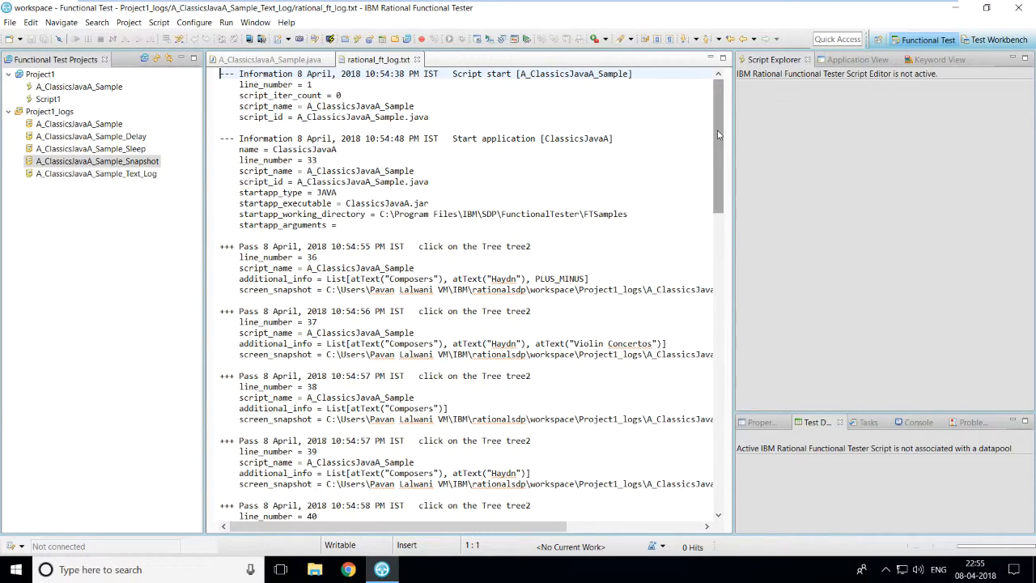
left_click_drag(717, 134, 721, 321)
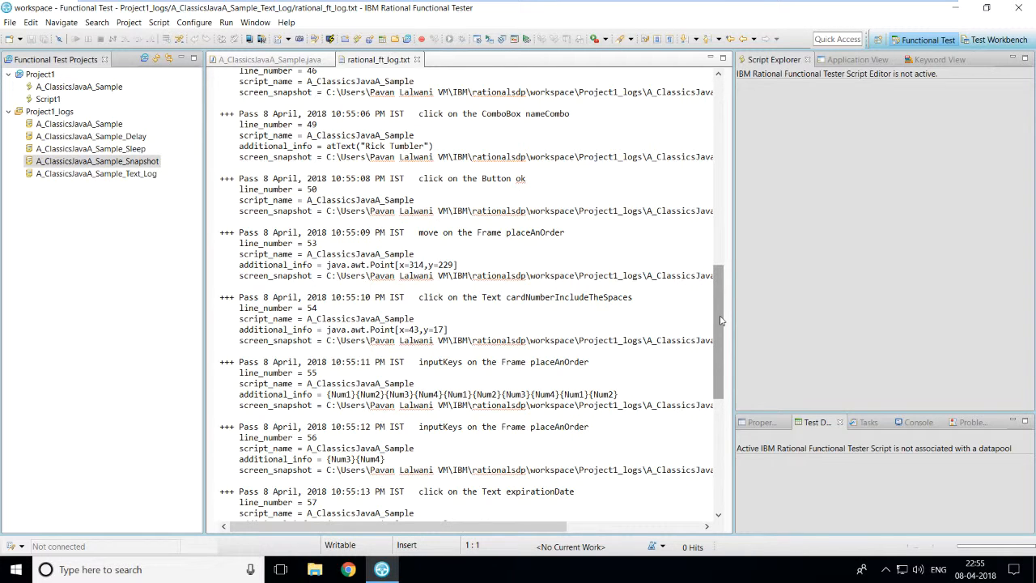
left_click_drag(721, 320, 716, 101)
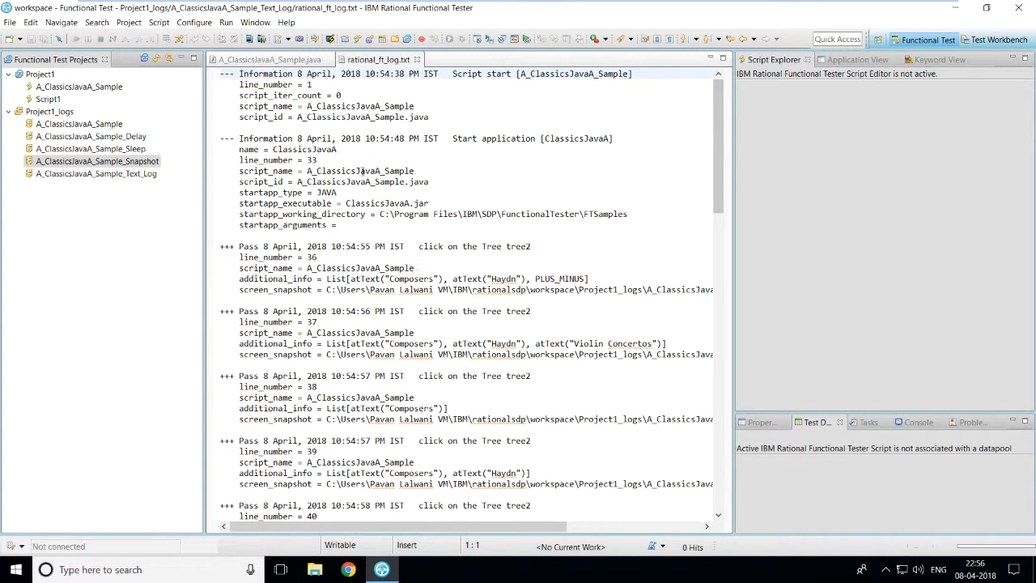
- Set the playback log type to TPTP in the logging preferences and apply the change
left_click(255, 22)
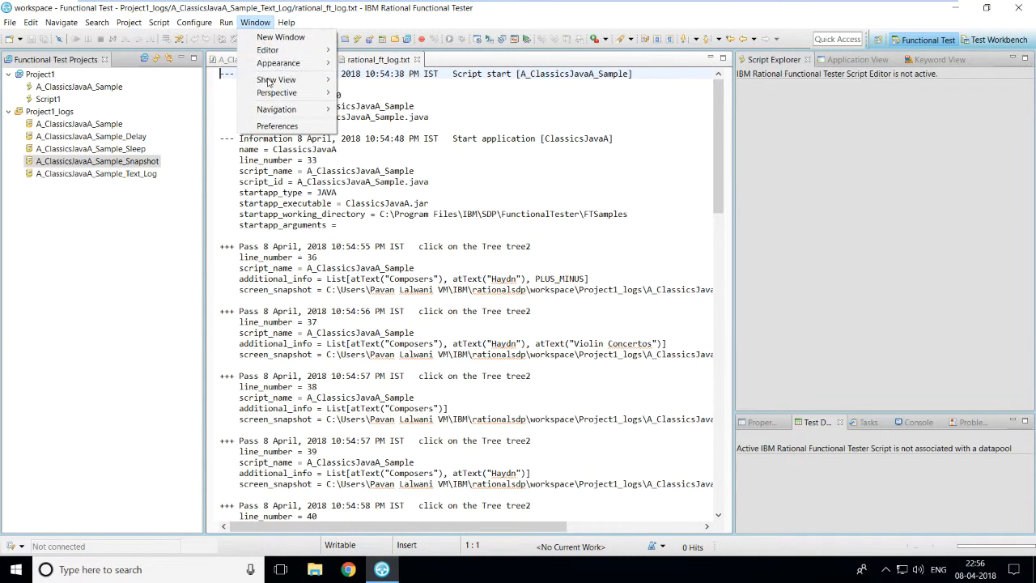
left_click(278, 127)
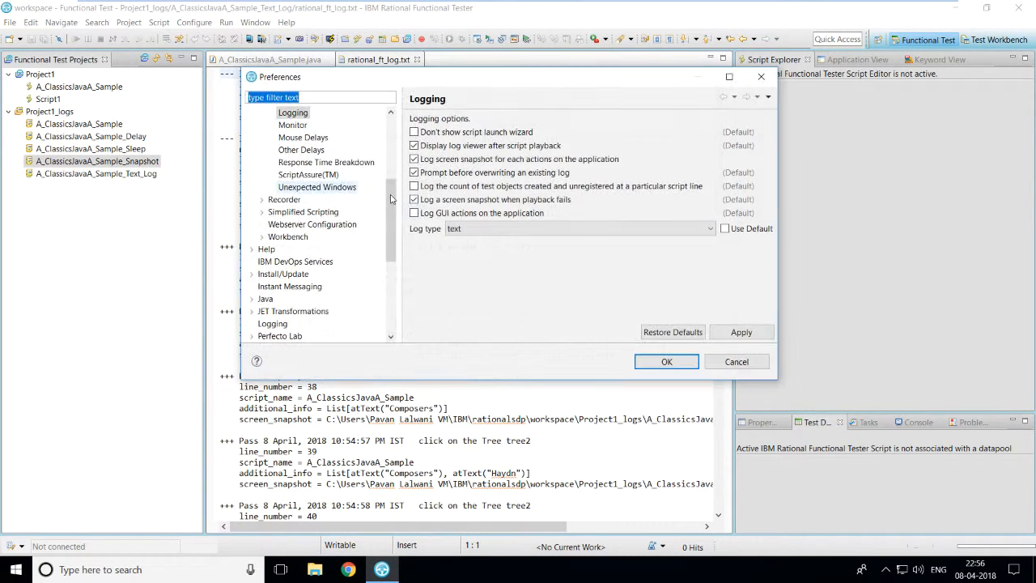
left_click(536, 229)
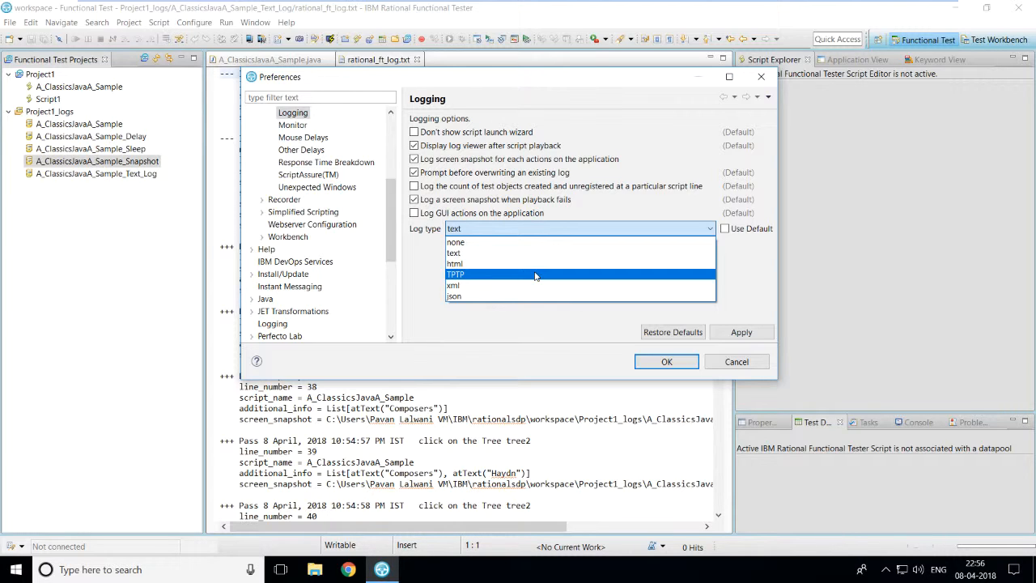
left_click(458, 275)
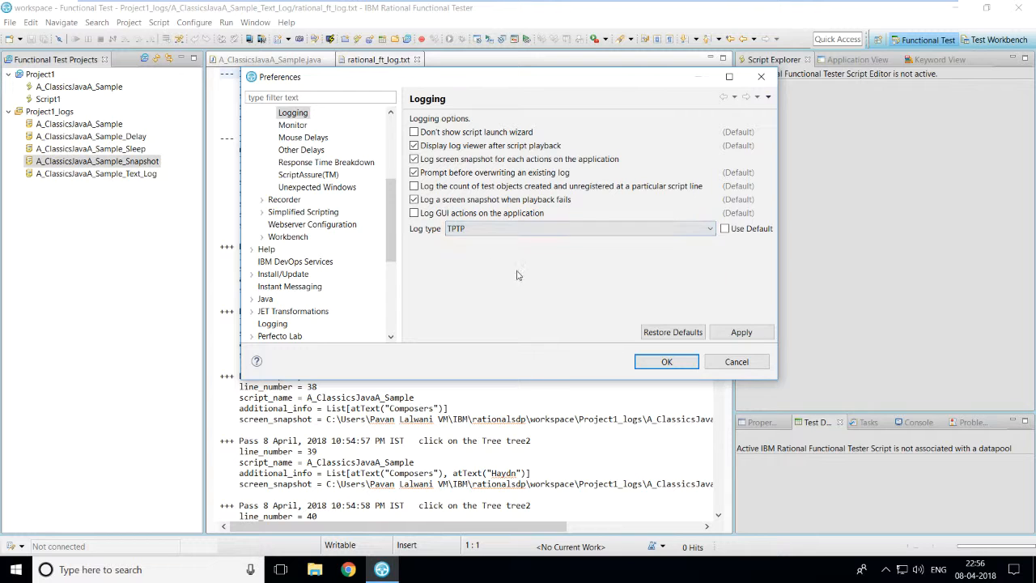
left_click(738, 338)
left_click(666, 361)
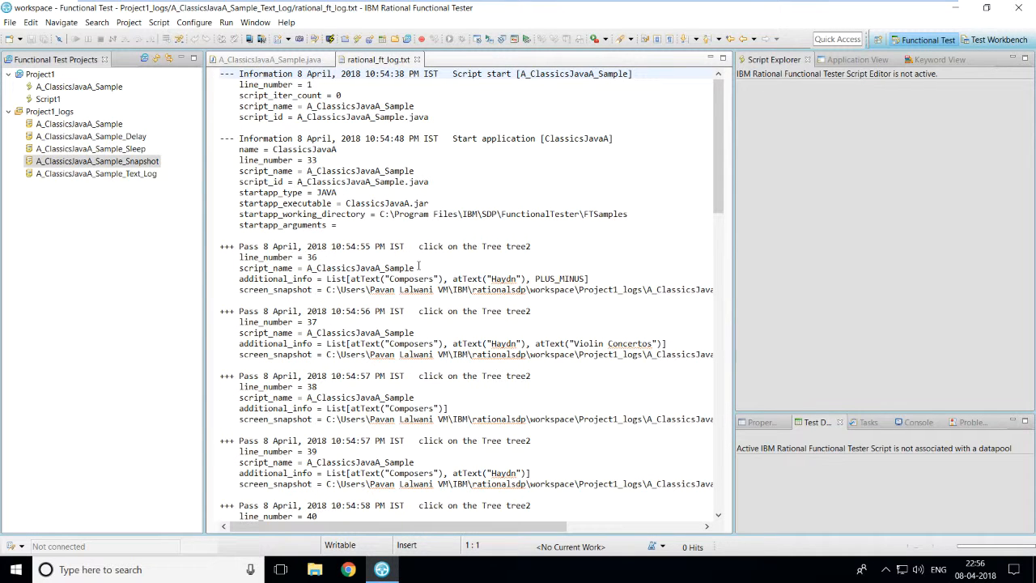
- Return to the A_ClassicsJavaA_Sample script and run it with its playback log named A_ClassicsJavaA_Sample_TPTP
left_click(260, 62)
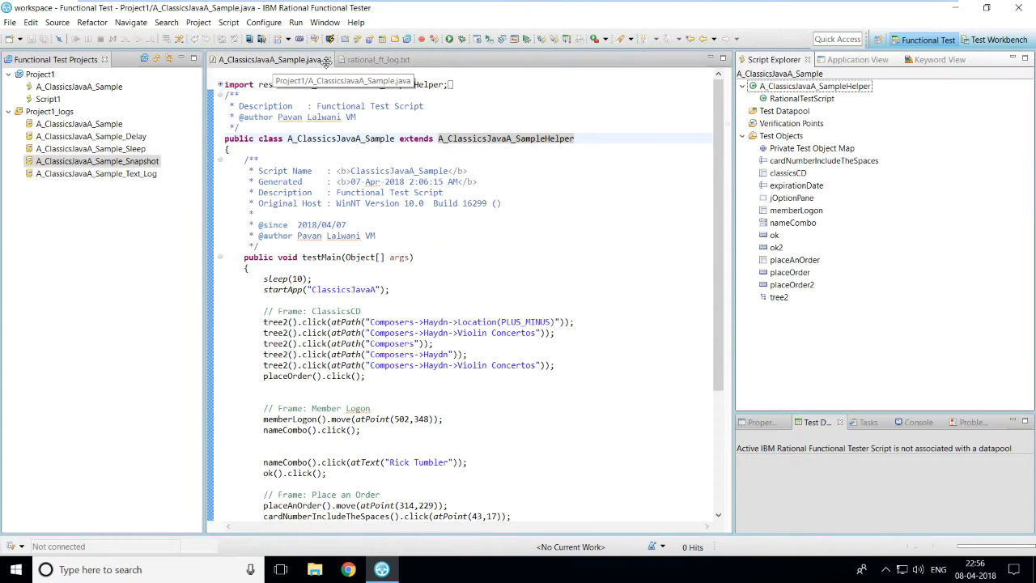
left_click(449, 39)
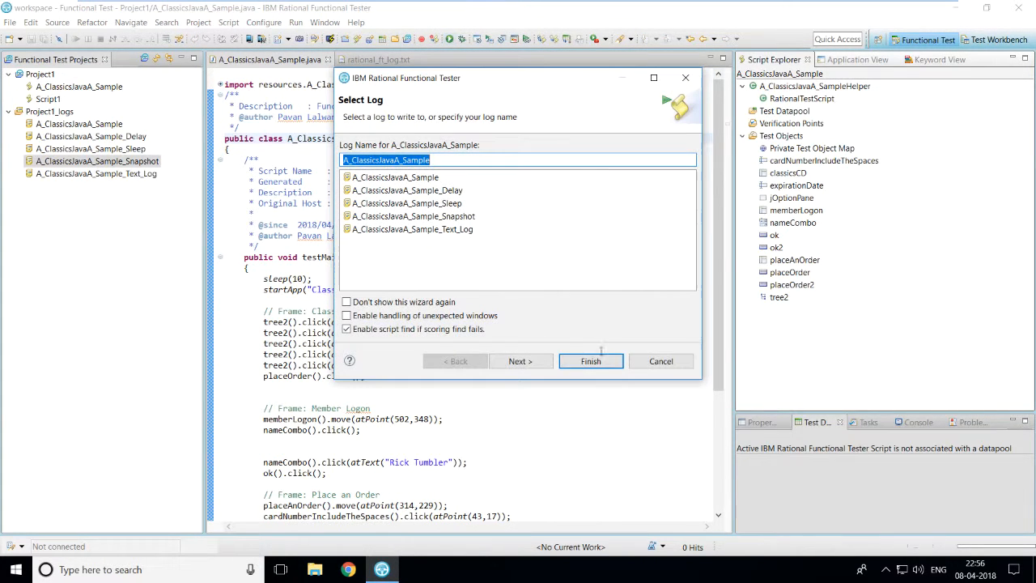
left_click(474, 161)
type("_TPTP")
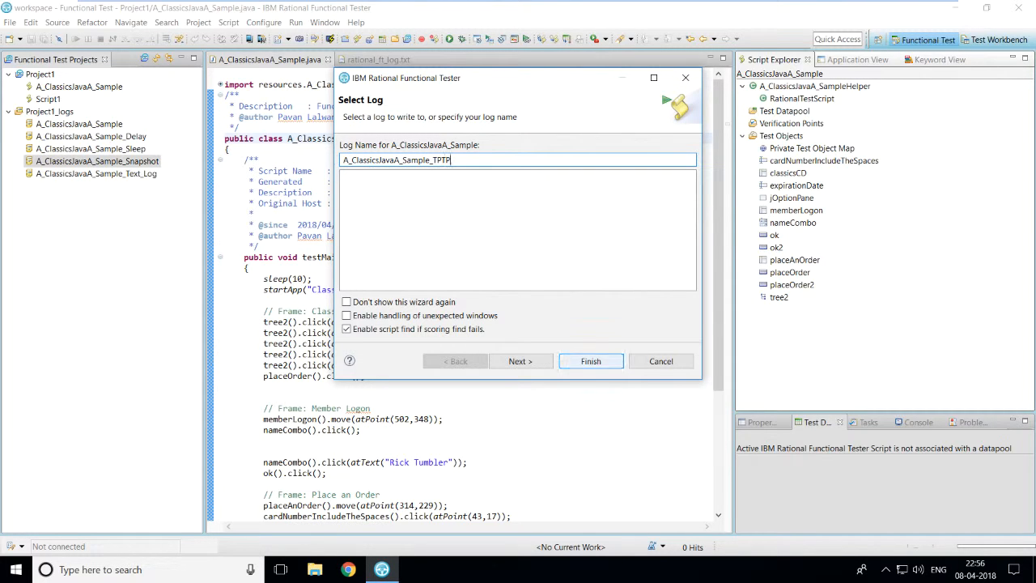
left_click(591, 361)
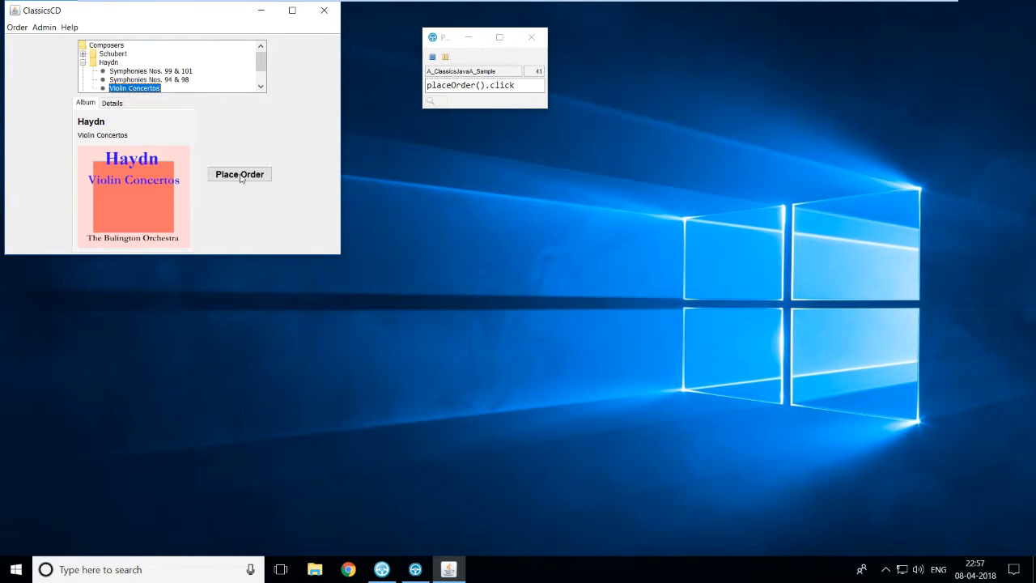
left_click(240, 175)
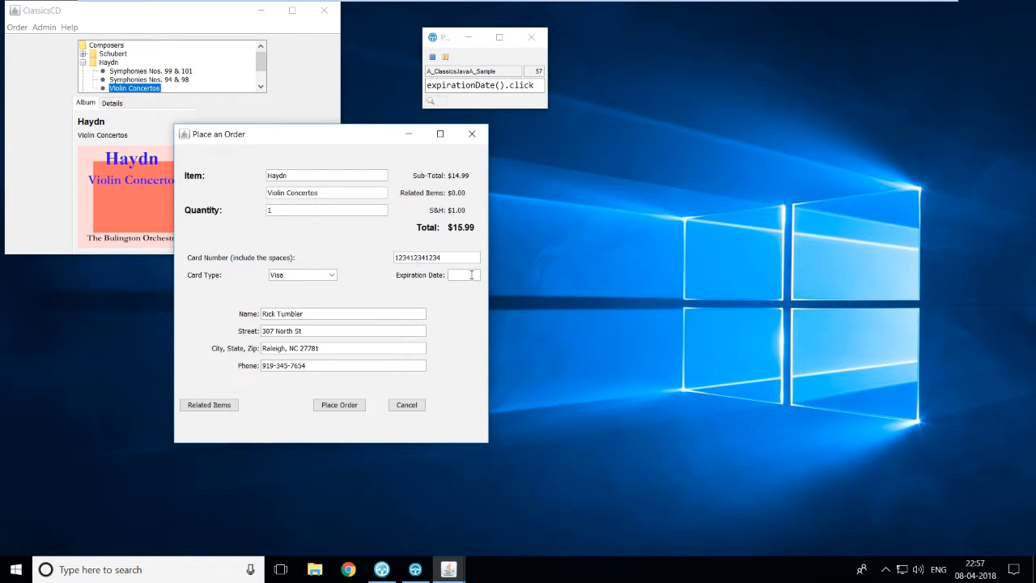
left_click(339, 405)
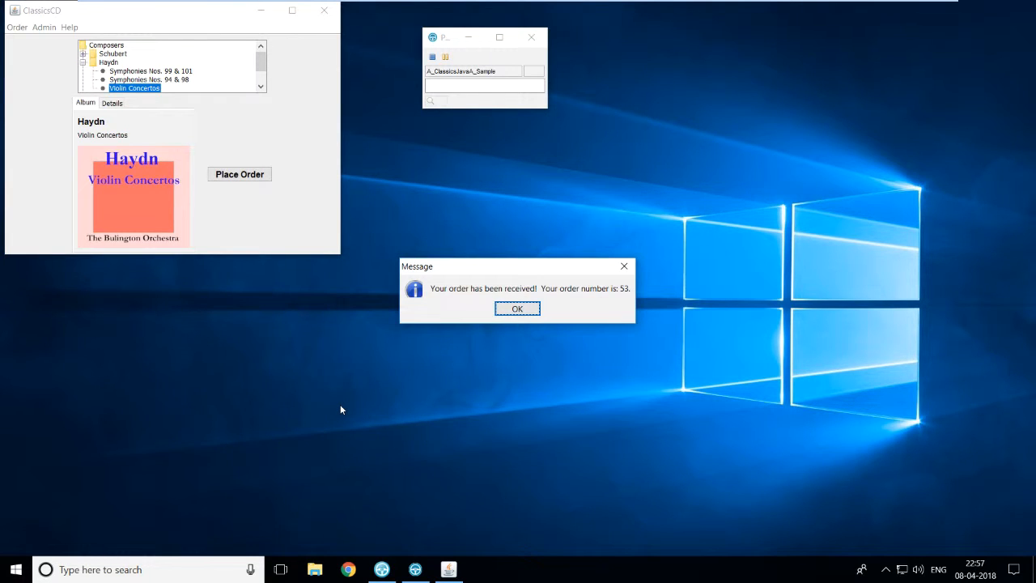
left_click(518, 309)
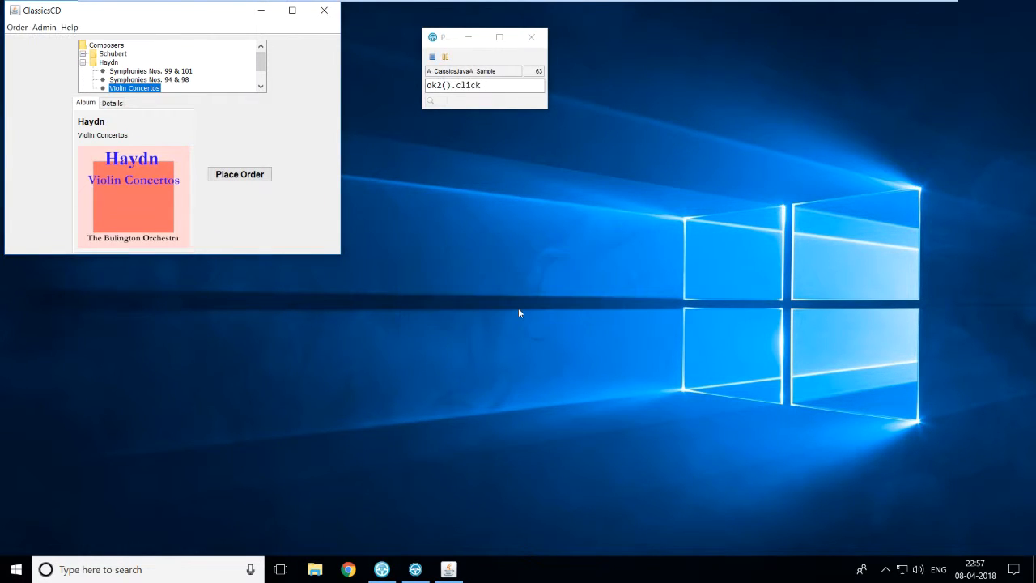
left_click(329, 12)
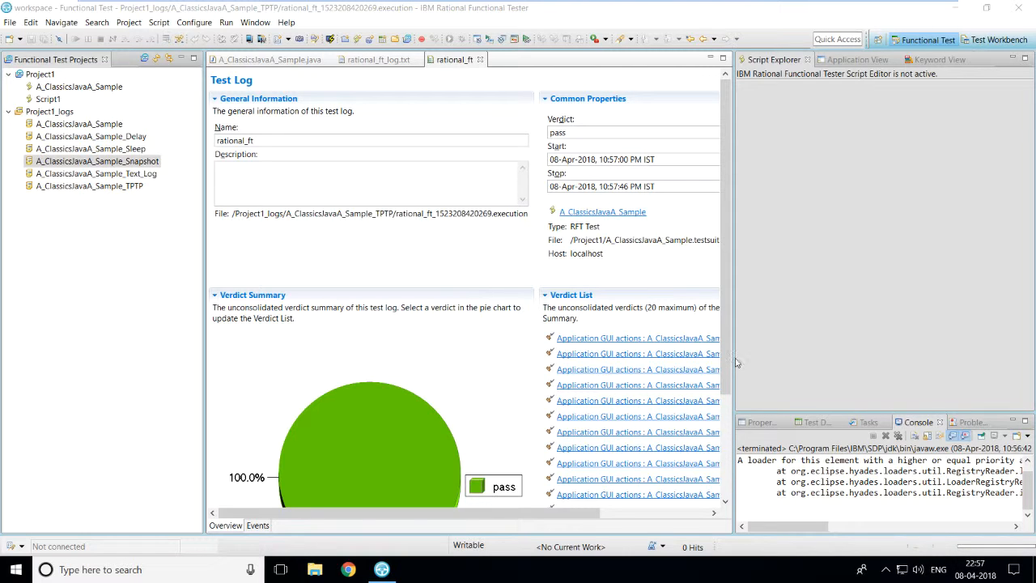
- Widen the TPTP test log editor and examine its general information, common properties, verdict summary and verdict list
left_click_drag(733, 358, 869, 359)
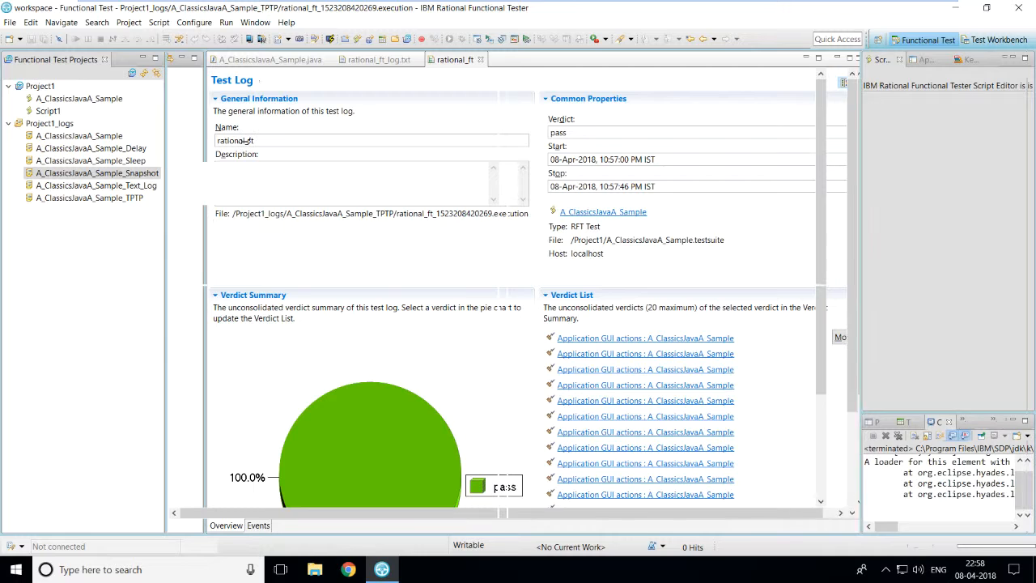
left_click_drag(206, 171, 166, 170)
left_click_drag(234, 140, 157, 136)
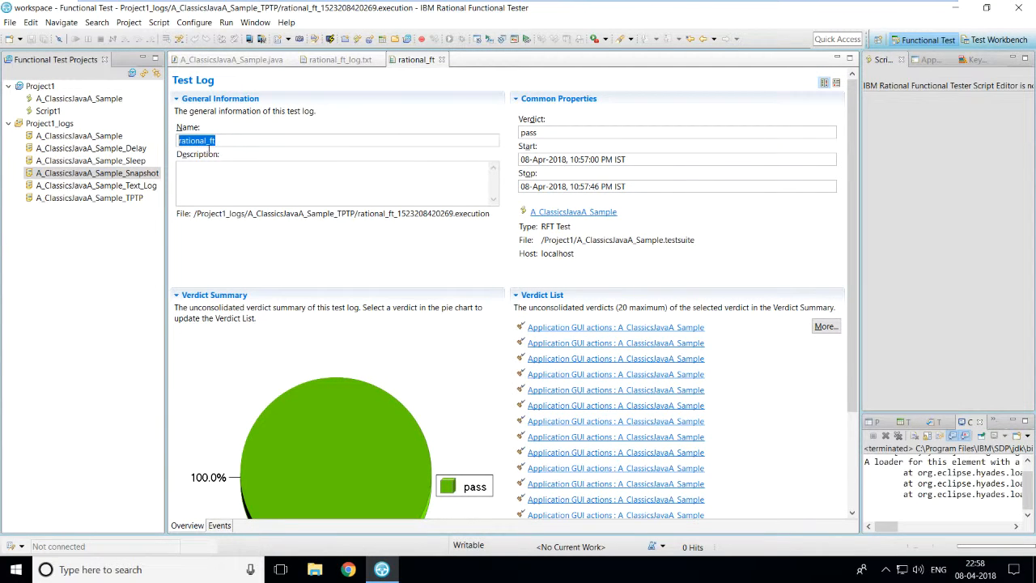
left_click(226, 176)
left_click_drag(542, 134, 502, 138)
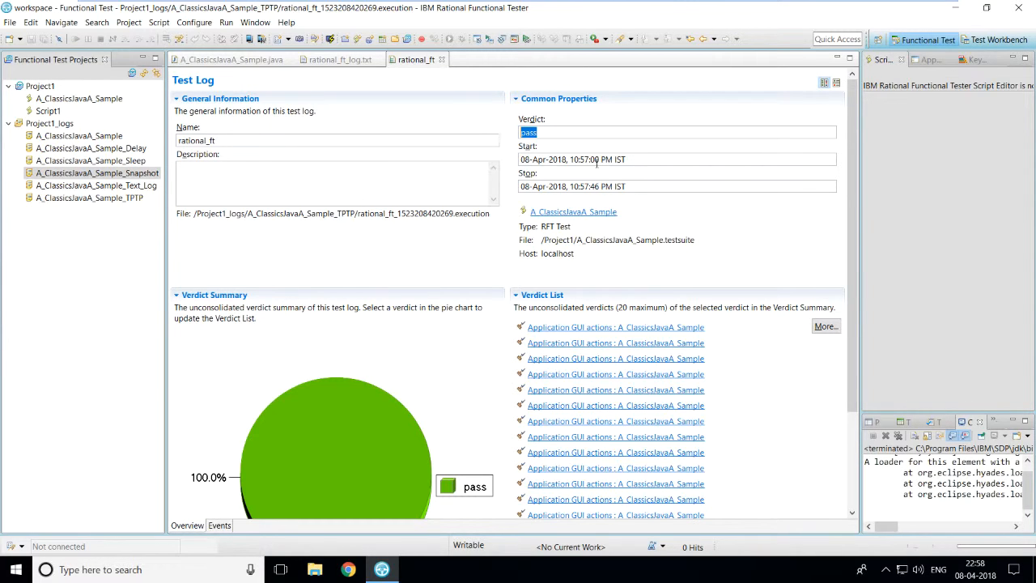
left_click(634, 159)
scroll(356, 447, "down", 3)
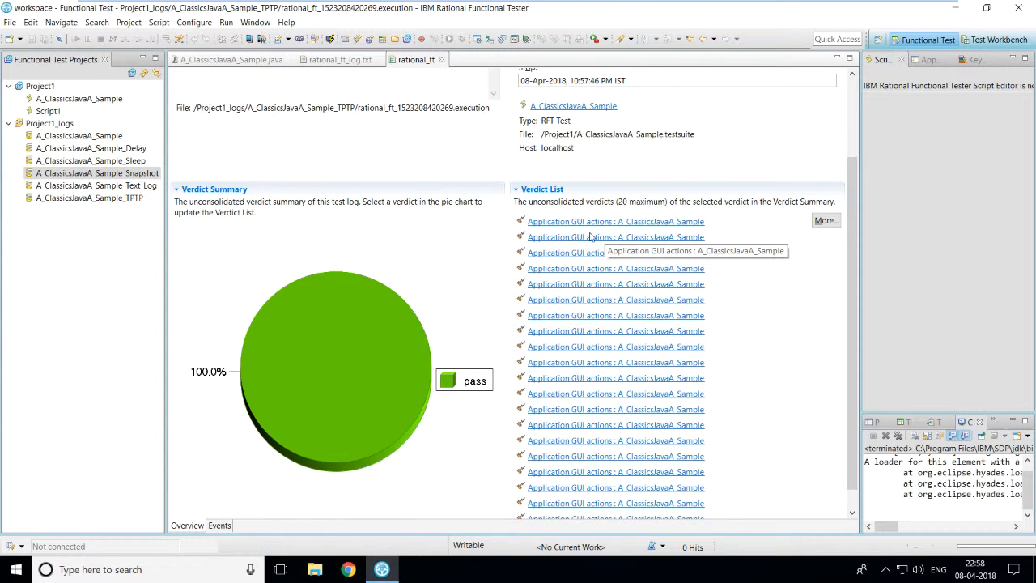
scroll(850, 282, "down", 1)
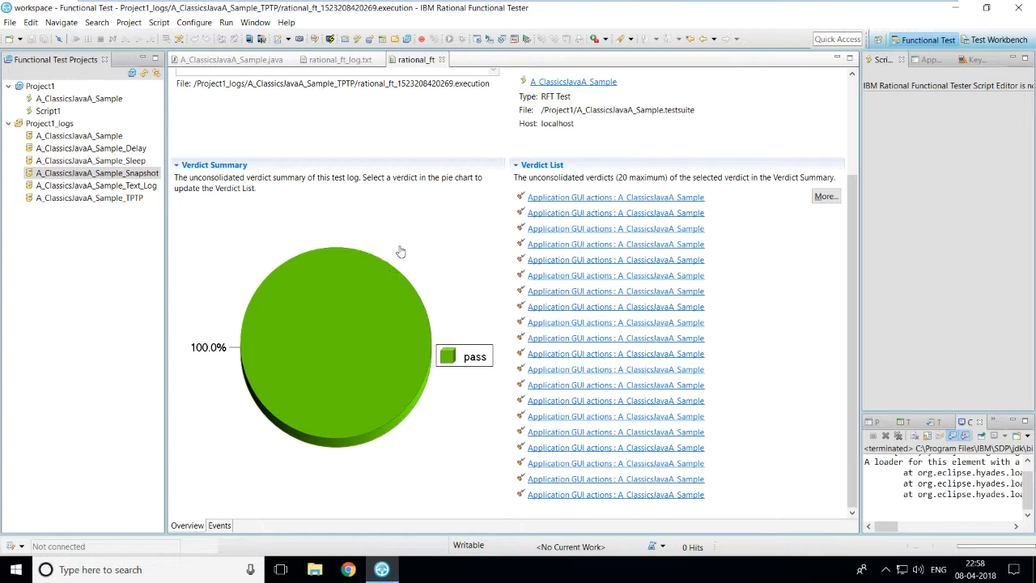
- Show the events of the TPTP test log and view the properties of the Start and Stop events
left_click(220, 526)
left_click(206, 117)
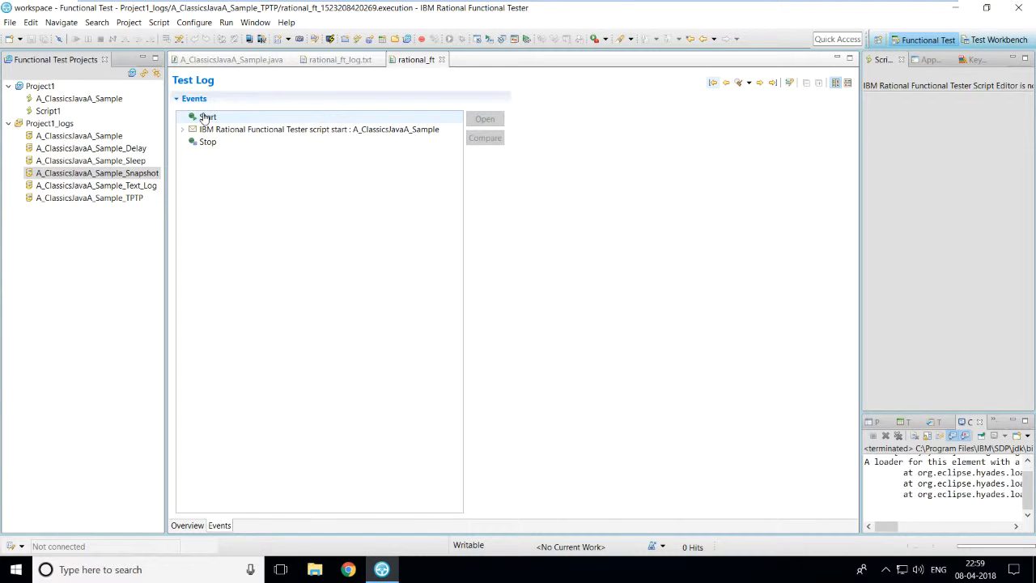
left_click(207, 142)
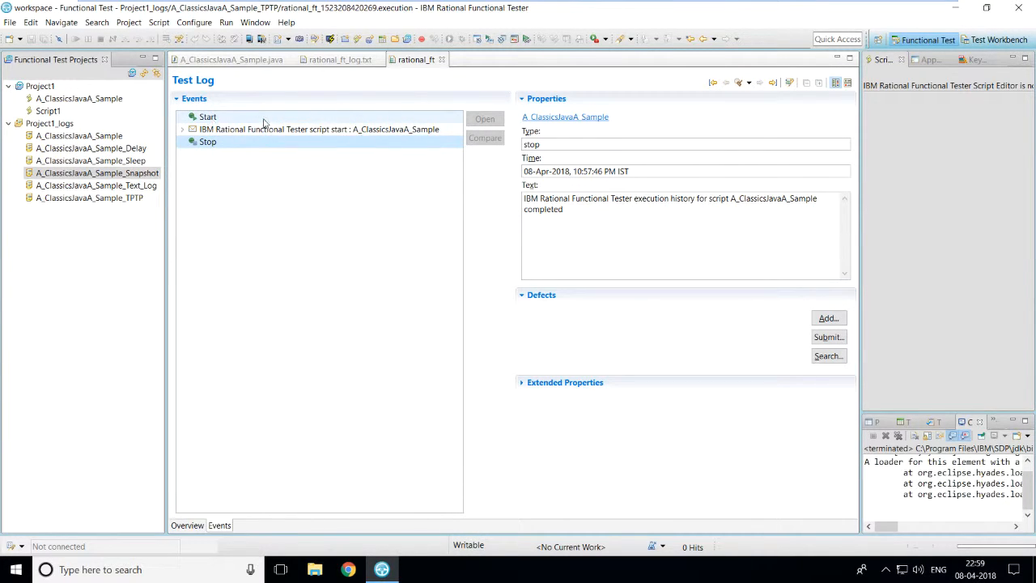
- View the Start event's text and the script start event's properties, and expand the script start event for A_ClassicsJavaA_Sample
left_click(209, 119)
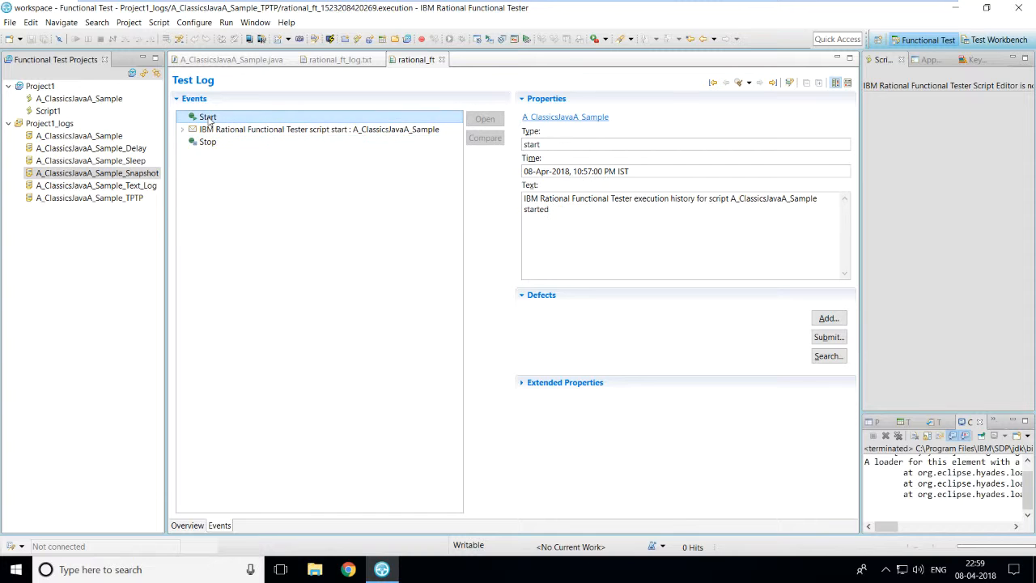
left_click(599, 211)
key("ctrl+a")
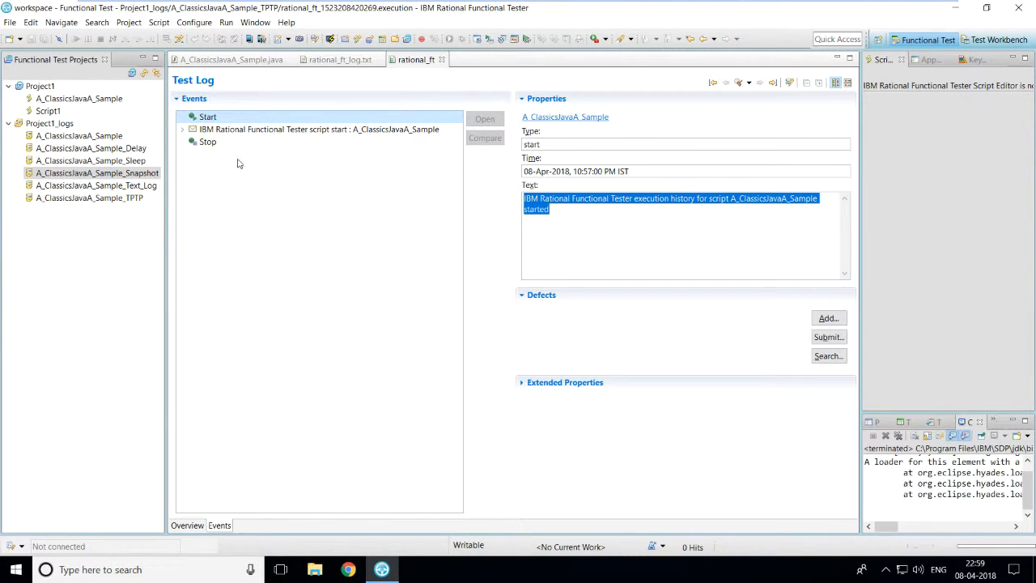
left_click(243, 129)
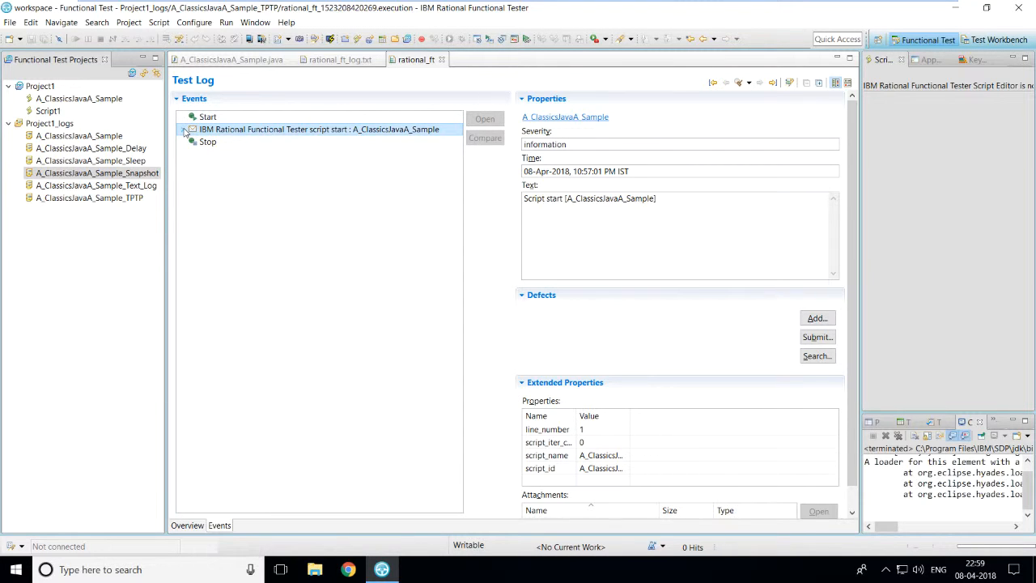
double_click(308, 129)
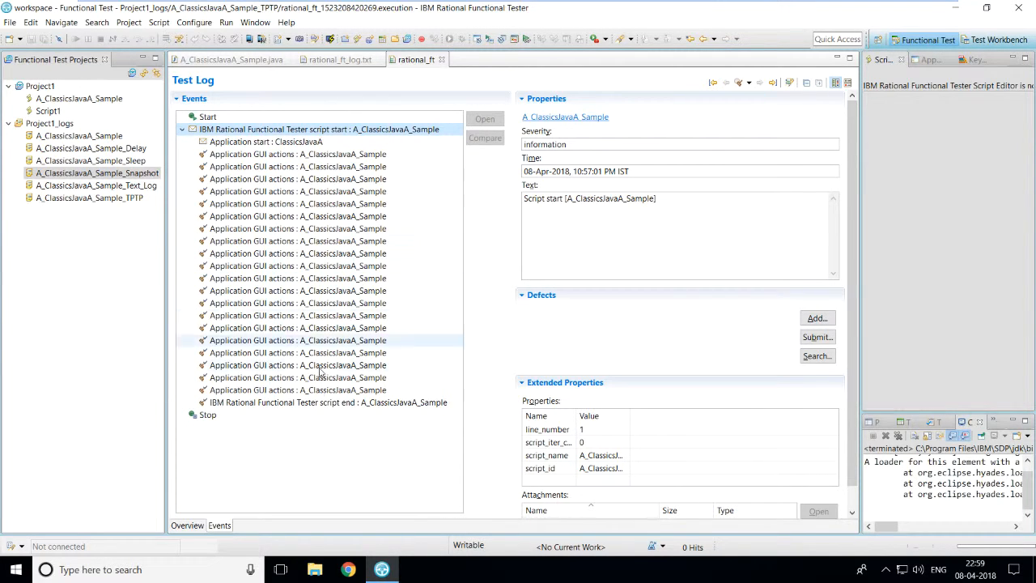
- Review the verdict and text of several Application GUI actions events from the tree, member logon, order and ok2 actions
left_click(325, 154)
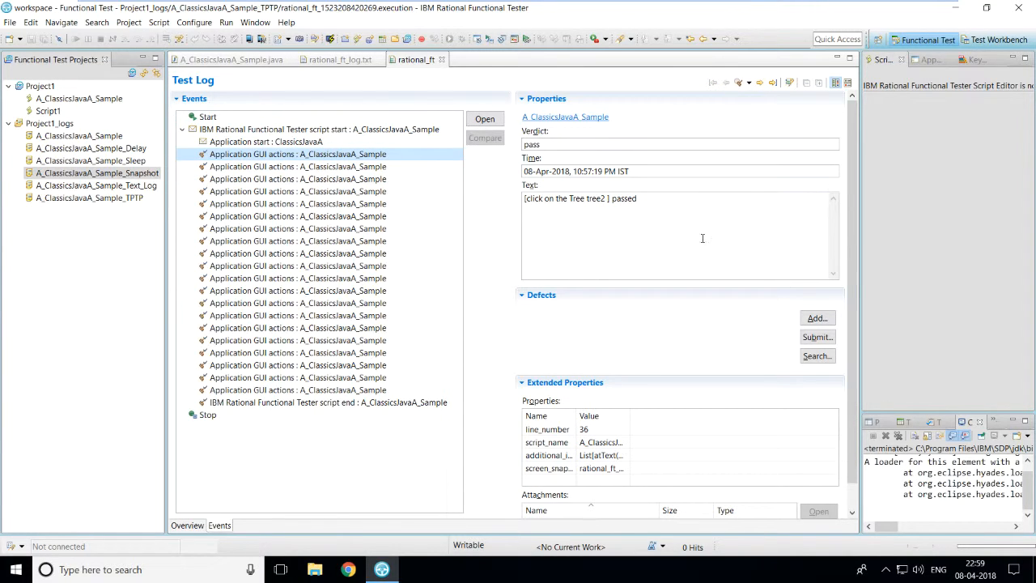
left_click_drag(667, 203, 508, 201)
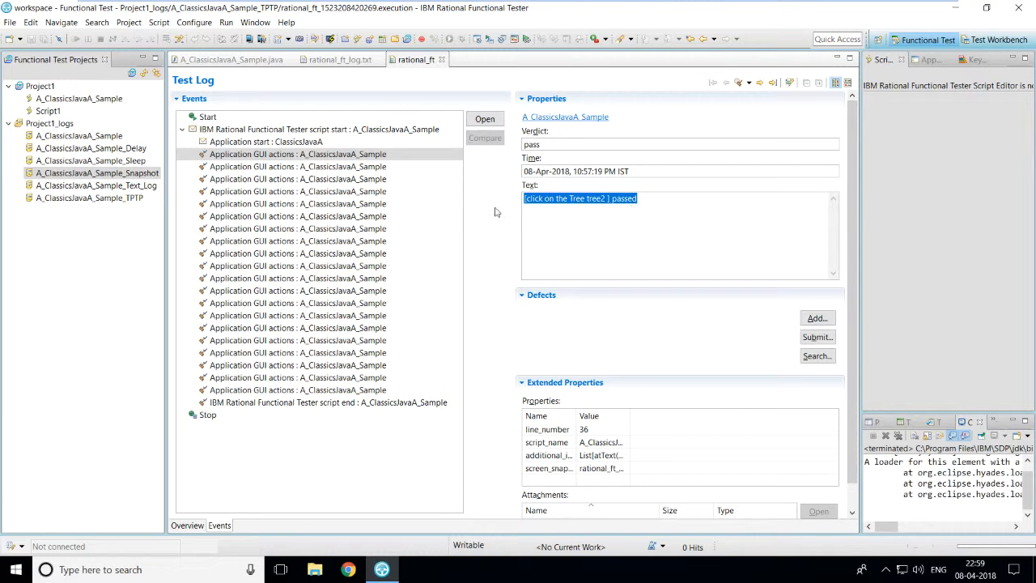
left_click(359, 229)
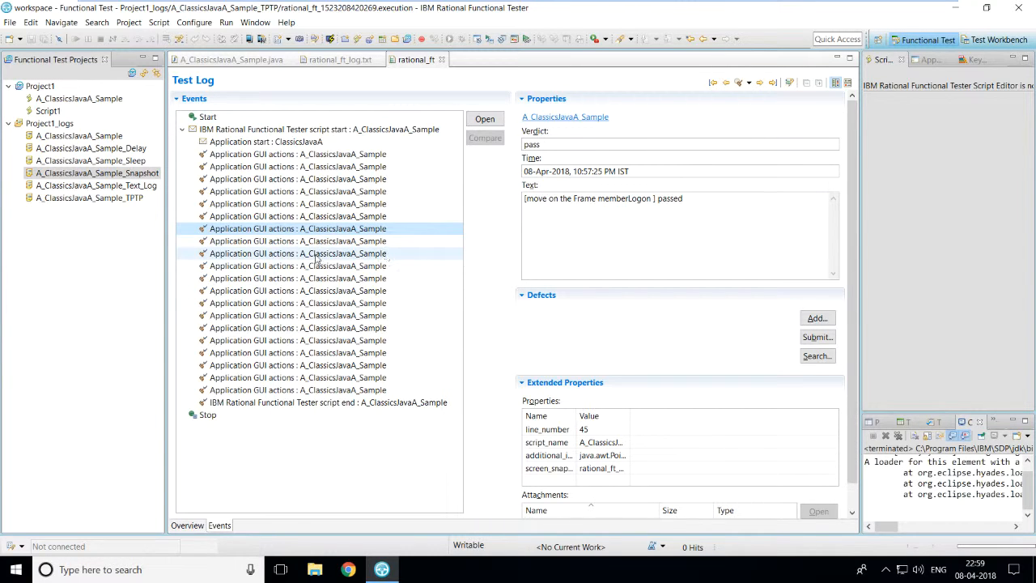
left_click_drag(525, 199, 651, 199)
left_click(281, 301)
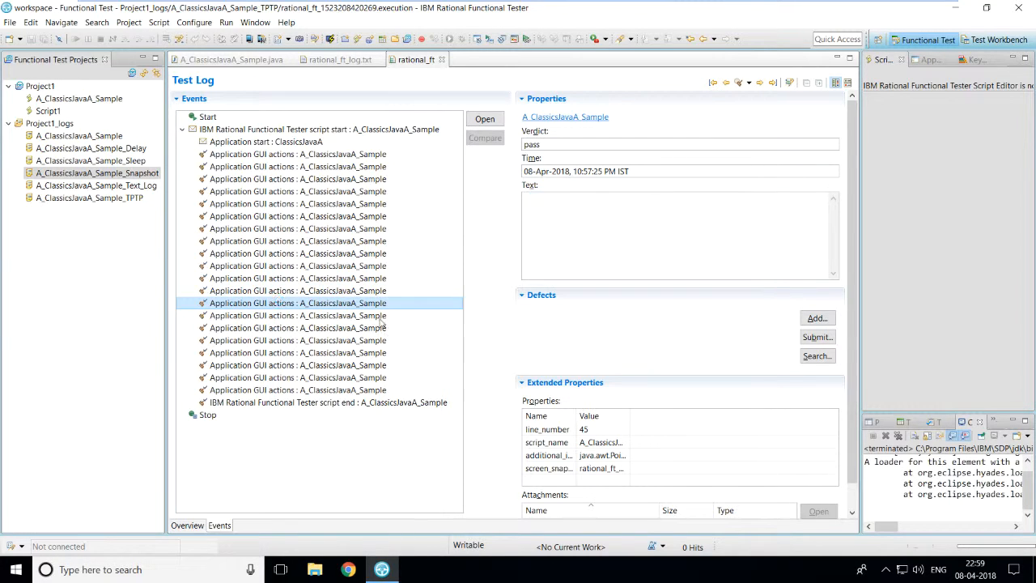
left_click_drag(527, 198, 660, 202)
left_click(726, 212)
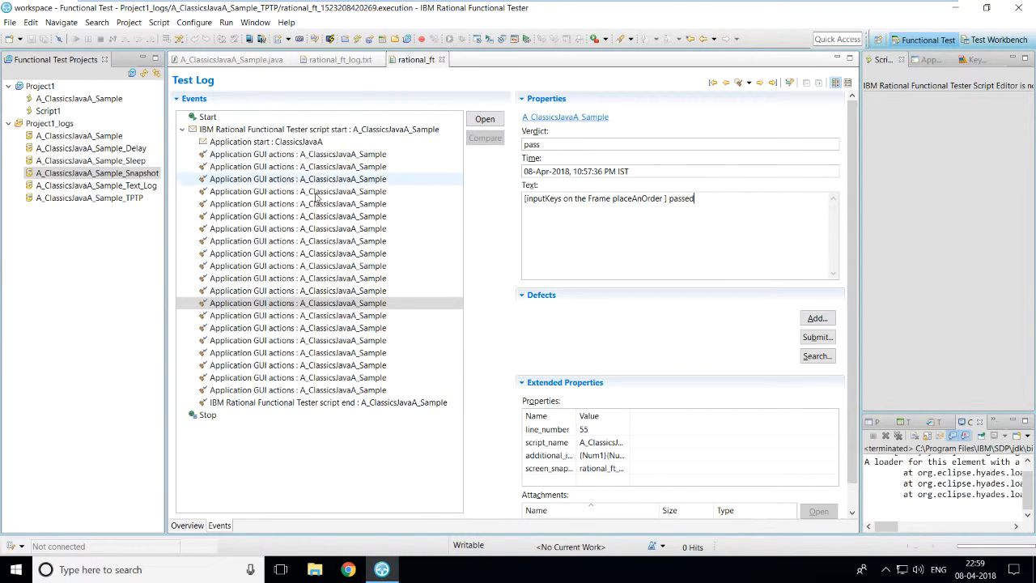
left_click(352, 378)
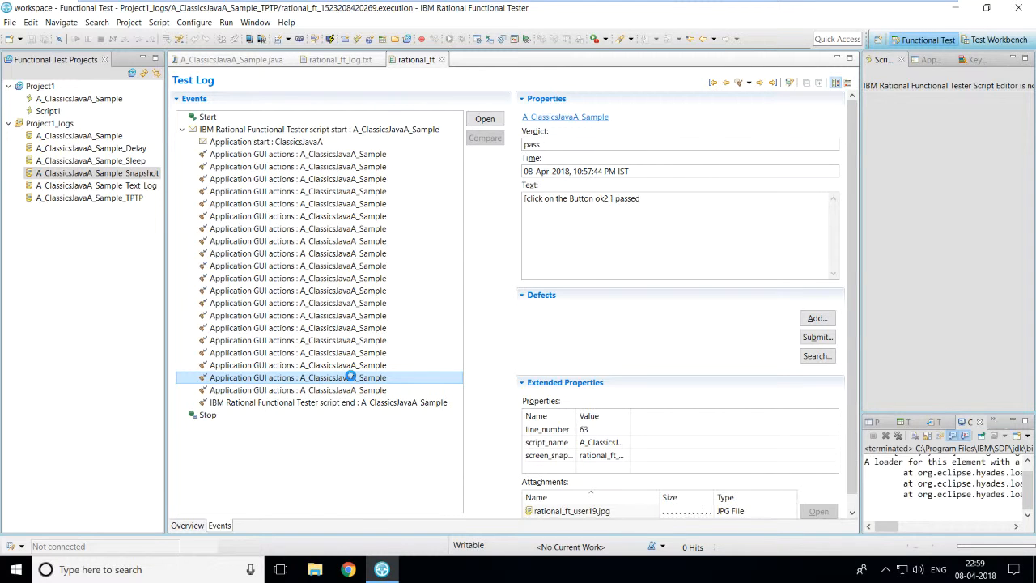
left_click_drag(641, 198, 611, 204)
left_click(274, 304)
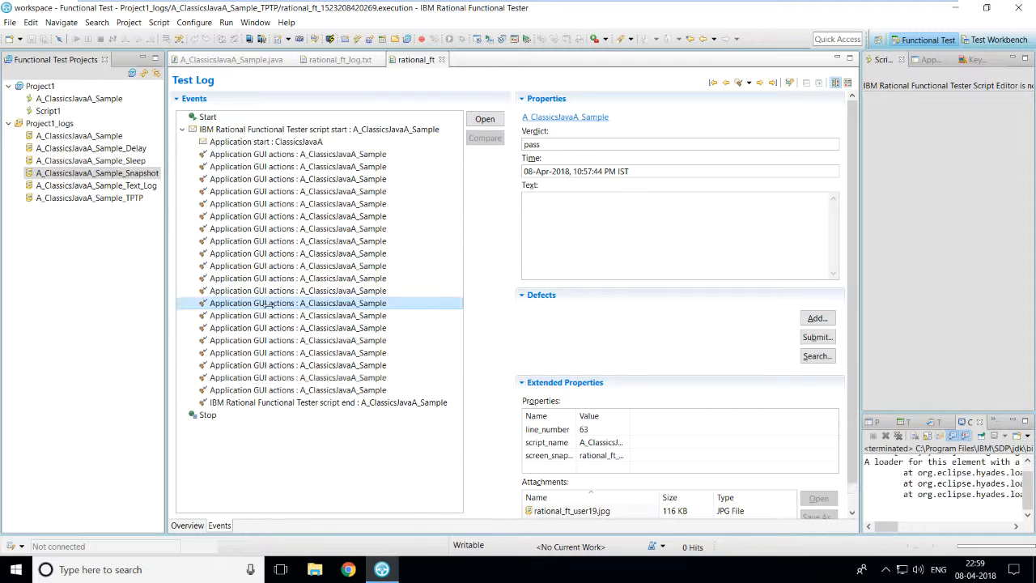
left_click_drag(698, 199, 674, 203)
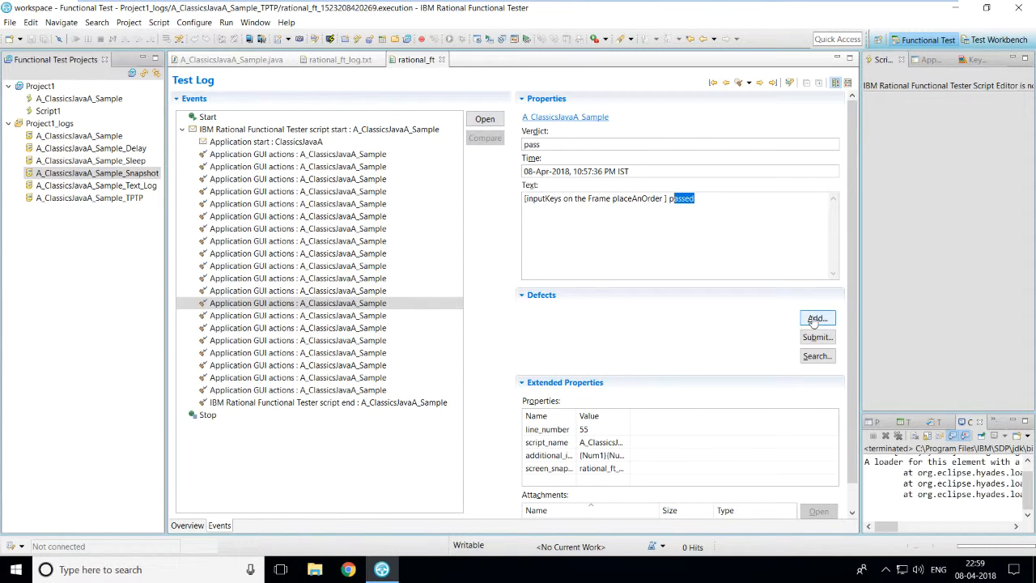
- View the dialog for adding a defect to the log and the bug search page, closing both without entering anything
left_click(815, 319)
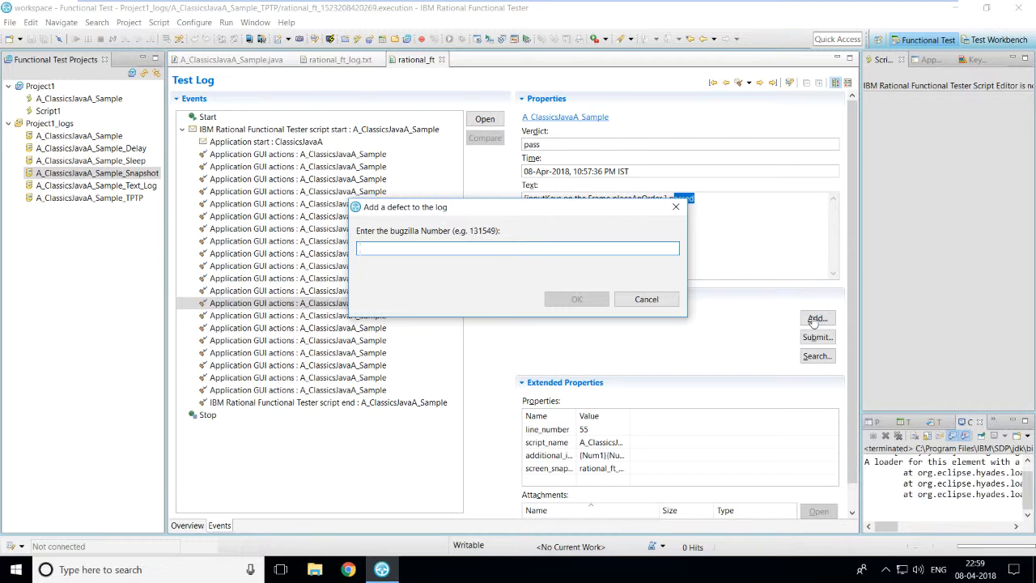
left_click(645, 299)
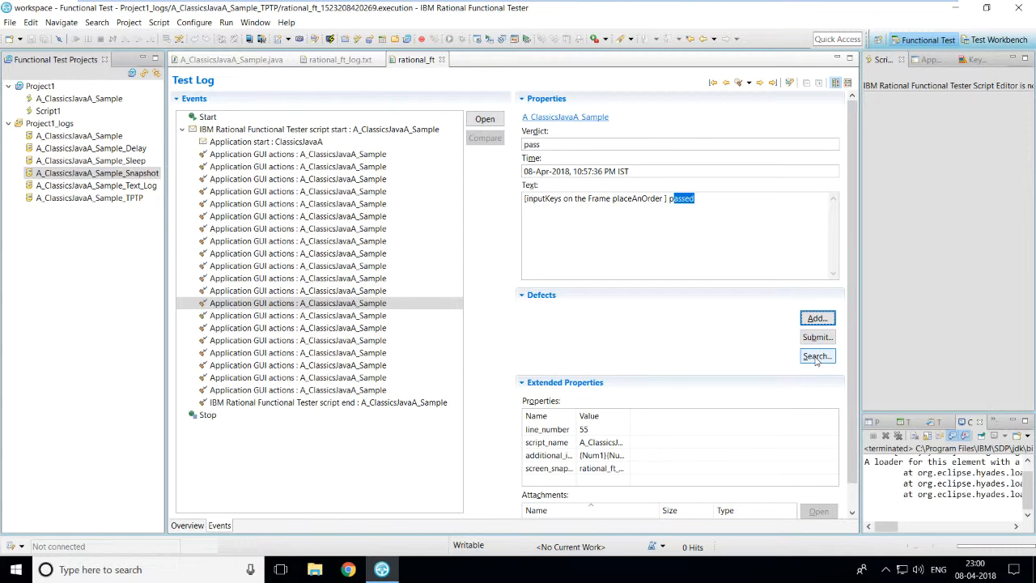
left_click(816, 357)
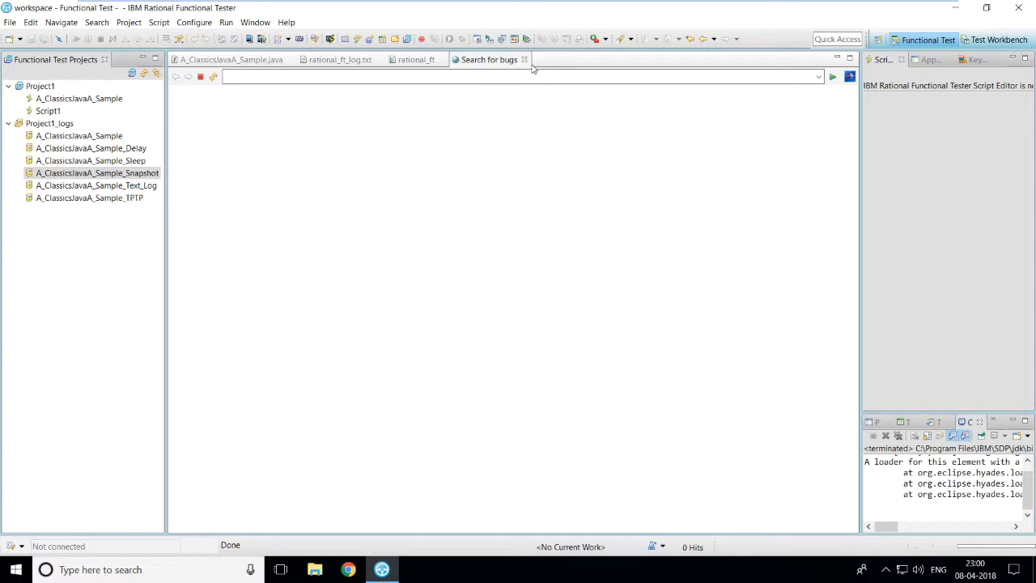
left_click(524, 59)
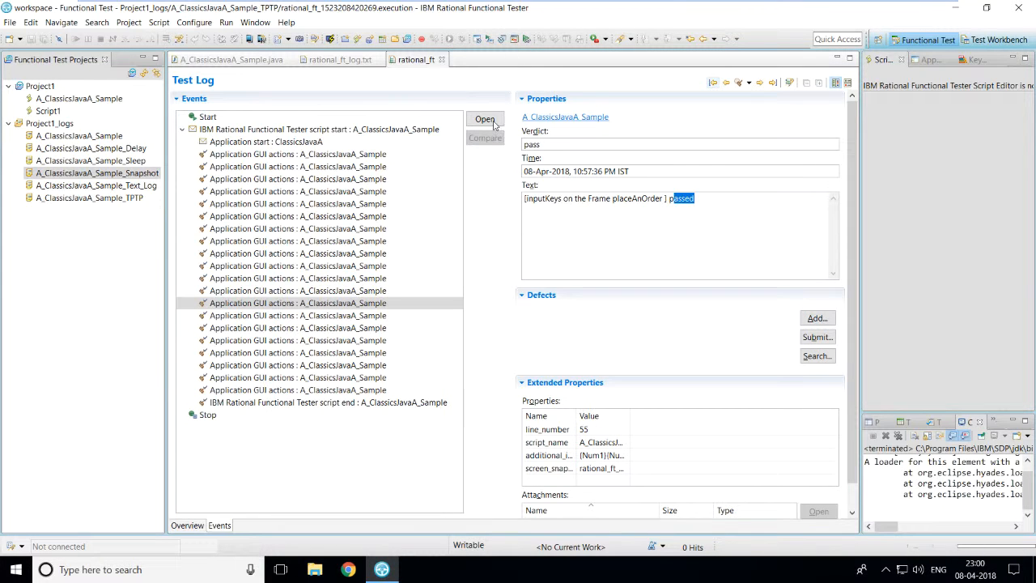
- Widen the name column of the event's extended properties and view its snapshot attachment rational_ft_user13.jpg in Photos, closing the picture when done
scroll(852, 332, "down", 1)
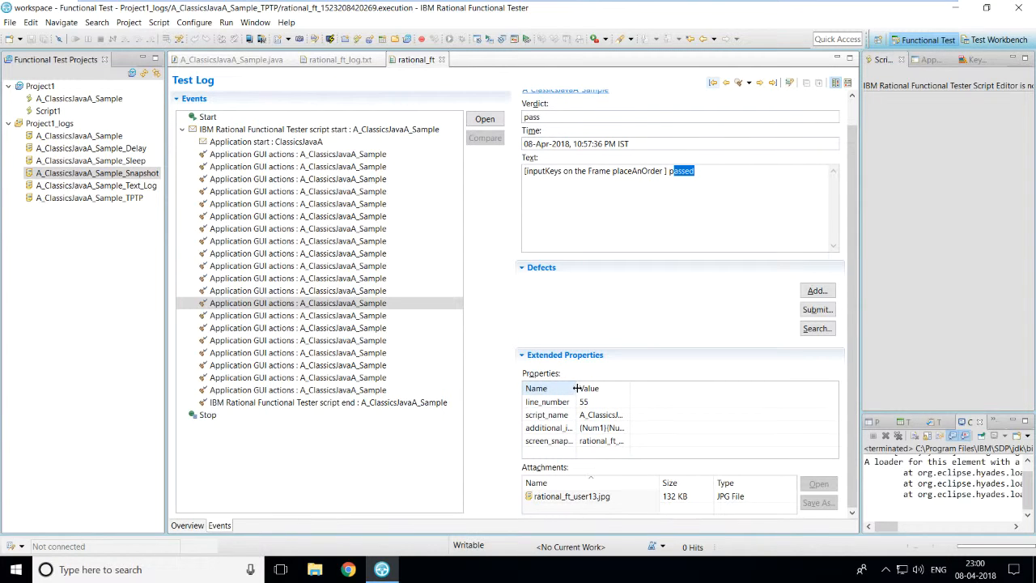
left_click_drag(576, 388, 726, 391)
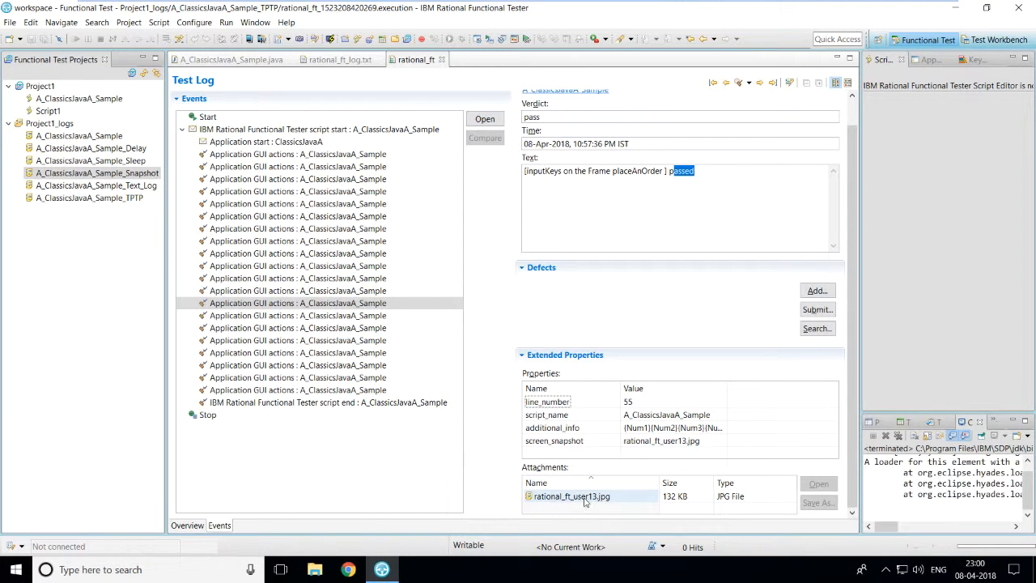
left_click(599, 500)
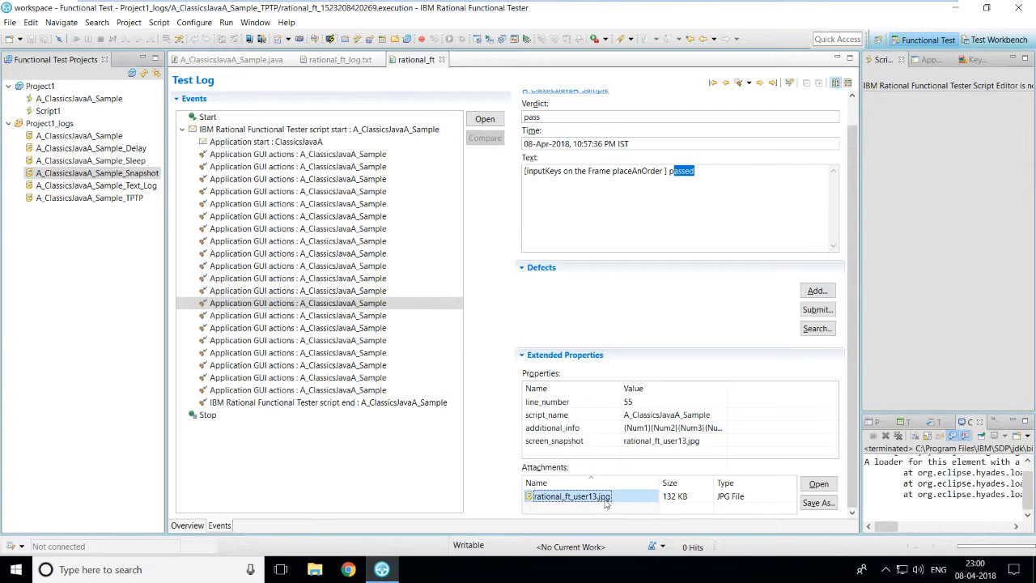
left_click(818, 484)
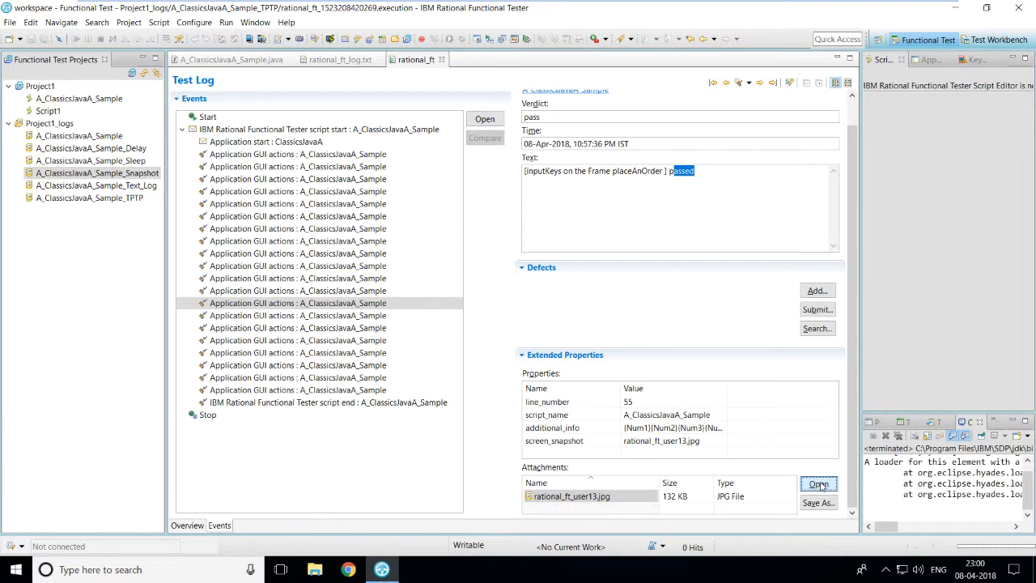
left_click(819, 484)
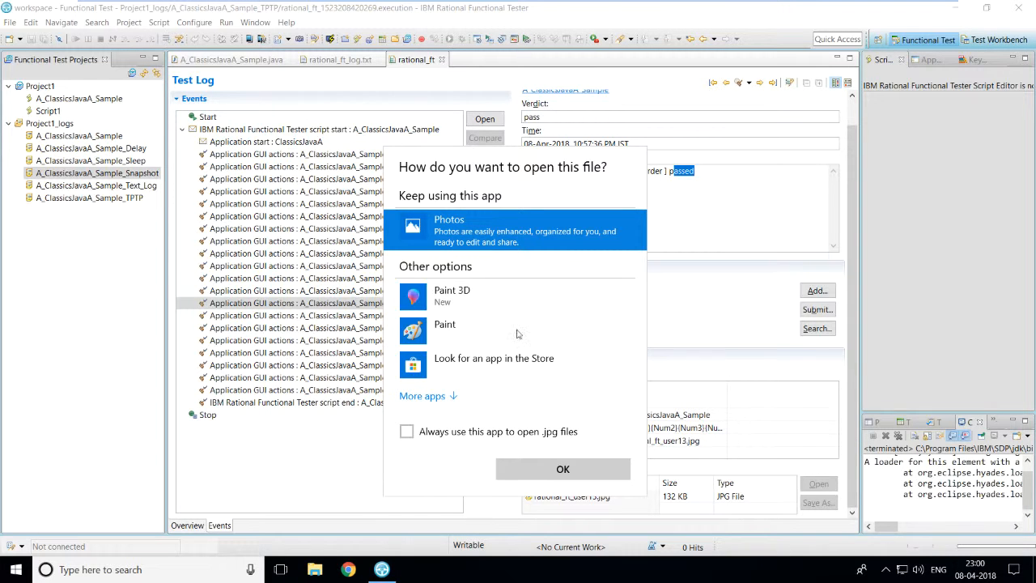
left_click(563, 468)
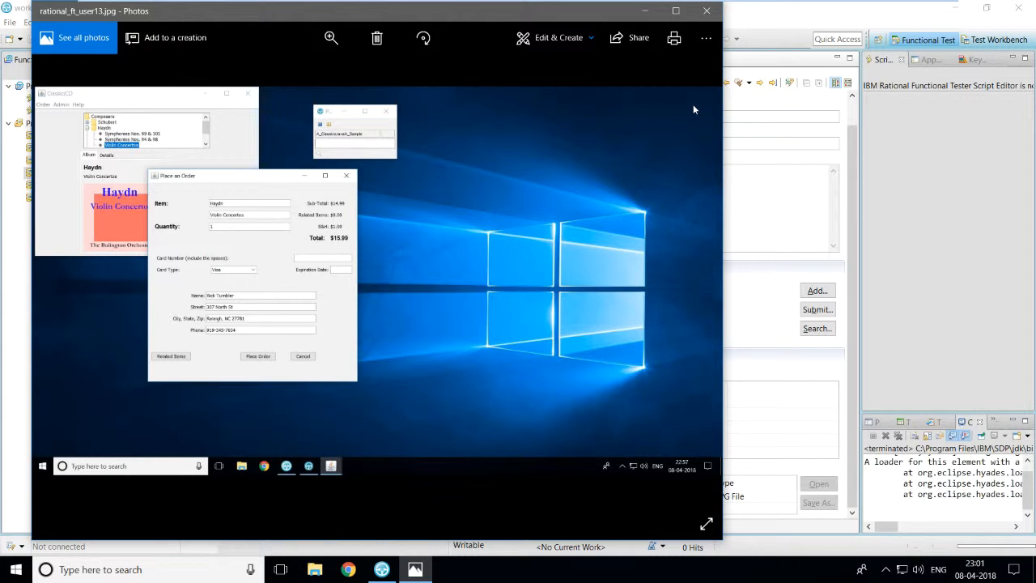
left_click(716, 20)
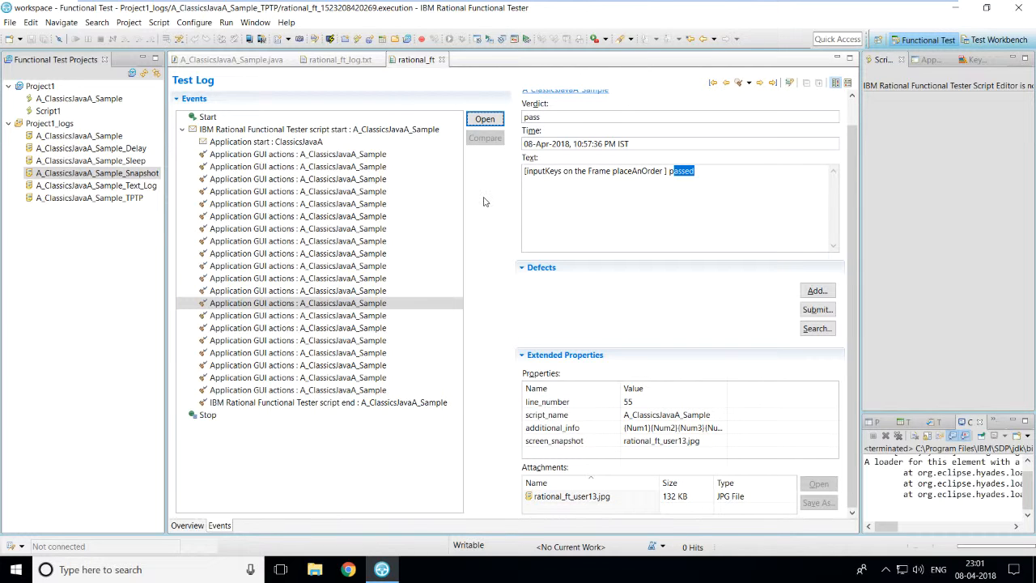
- Close the TPTP test log and examine the available log types in the playback logging preferences, keeping TPTP selected
left_click(441, 59)
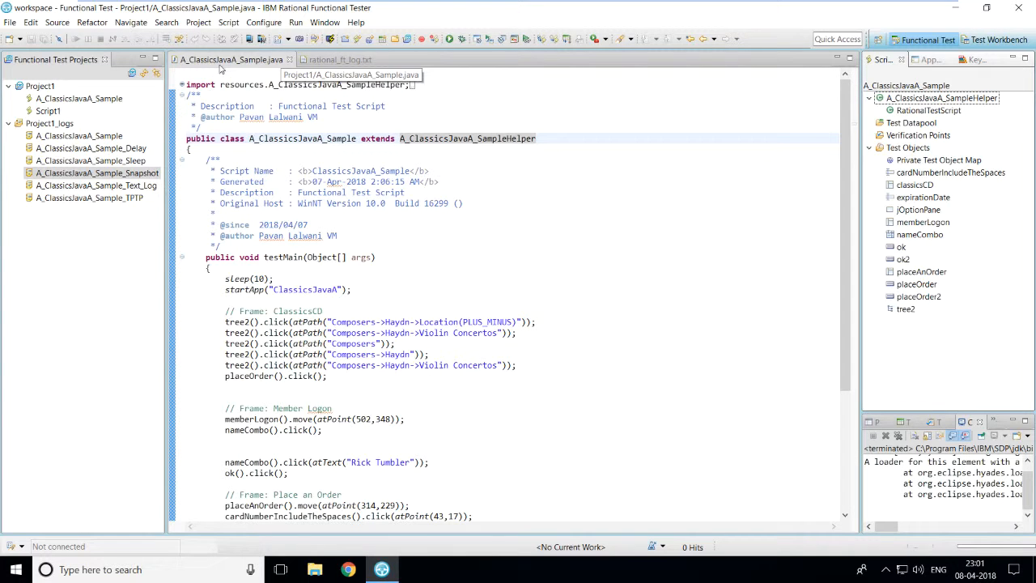
left_click(323, 23)
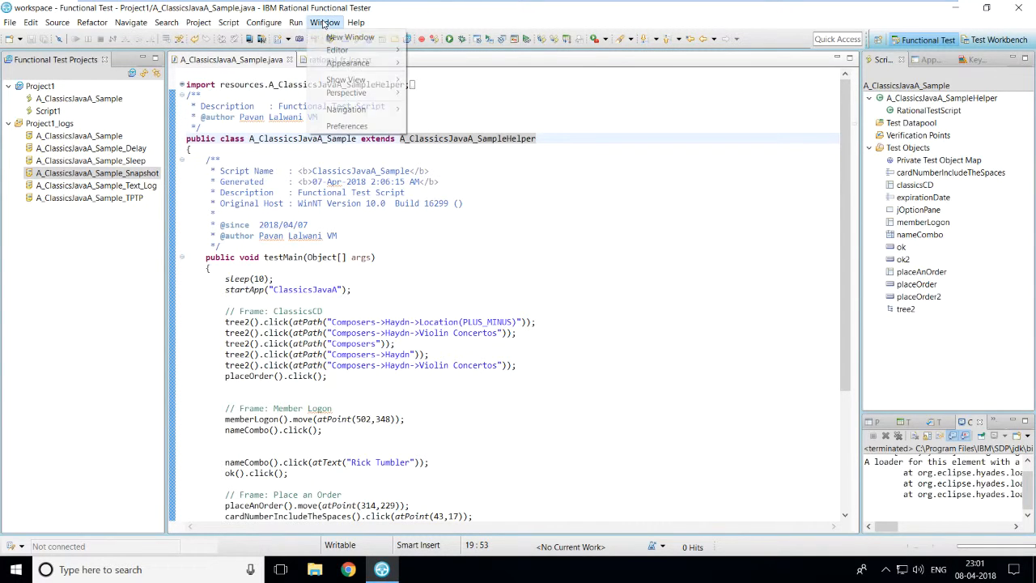
left_click(348, 125)
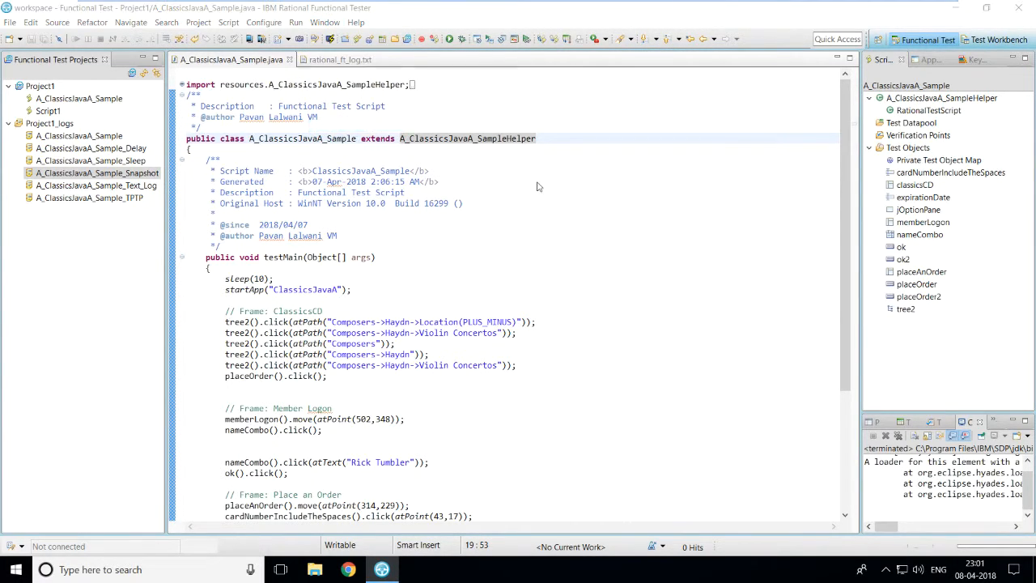
left_click(518, 228)
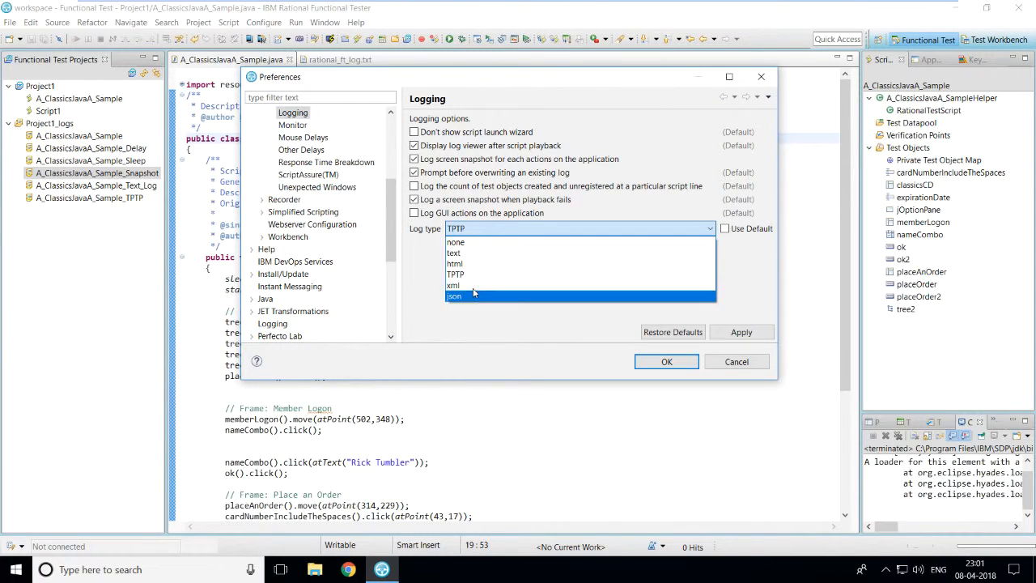
left_click(477, 231)
left_click(477, 231)
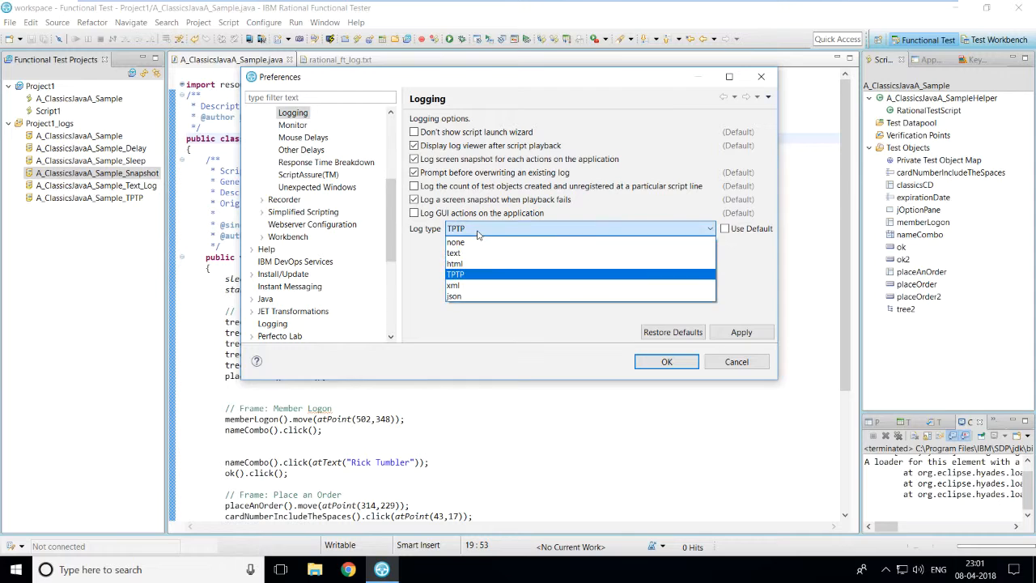
left_click(477, 231)
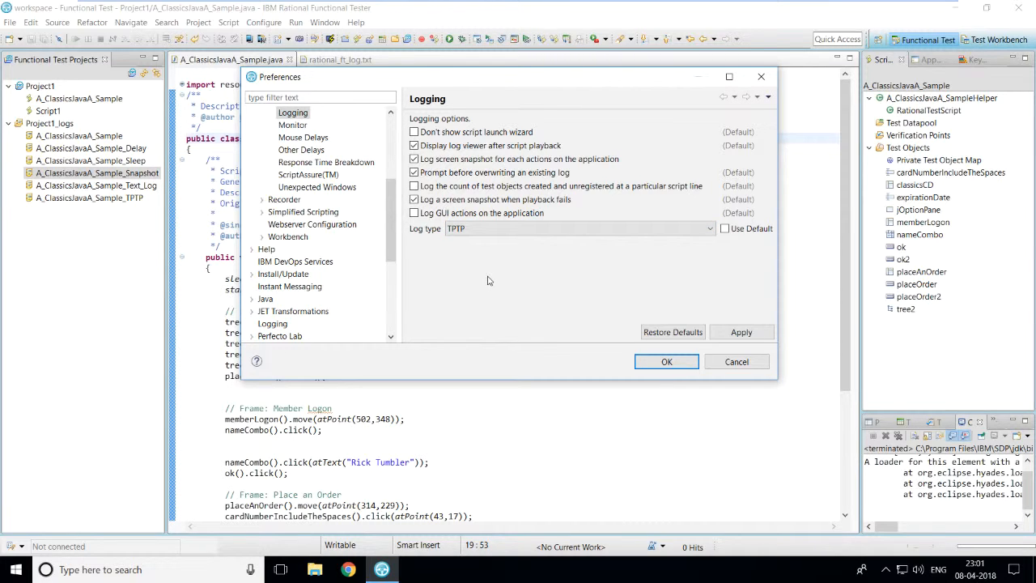
- Examine the playback preferences for the monitor, mouse delays and other delays, including the mouse down, mouse up and key down delays
left_click(294, 126)
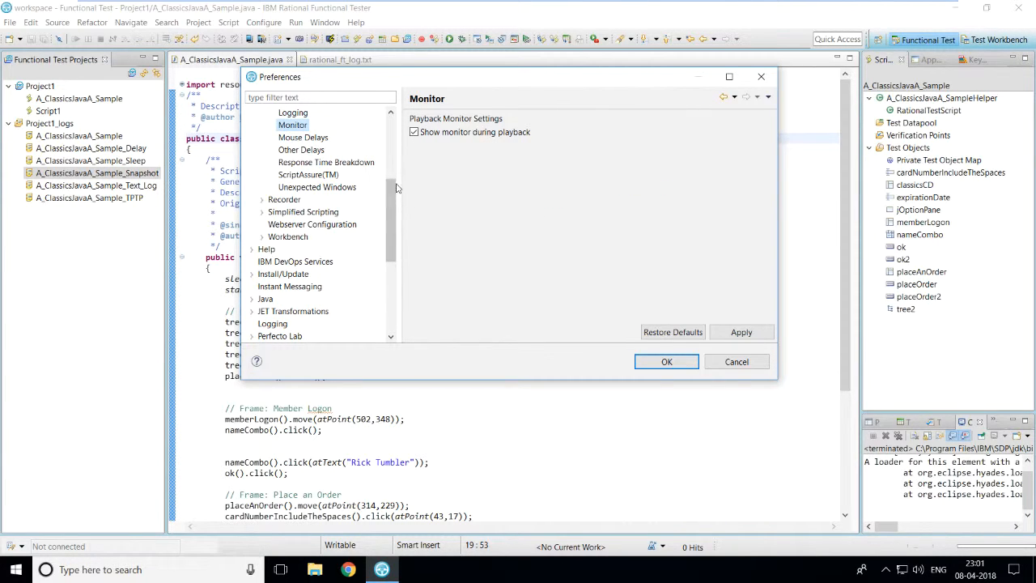
scroll(394, 169, "up", 5)
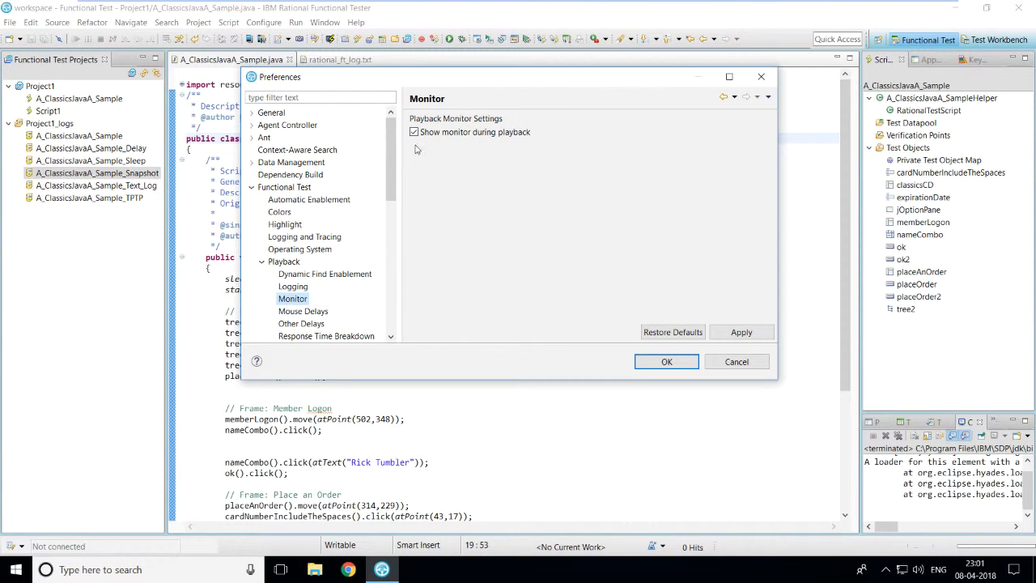
left_click_drag(393, 149, 391, 189)
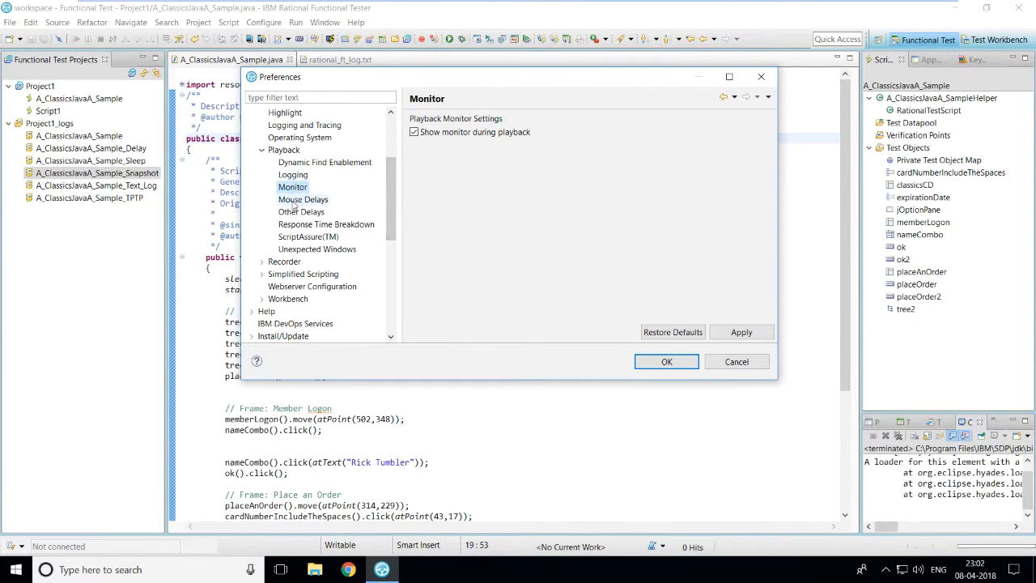
left_click(296, 200)
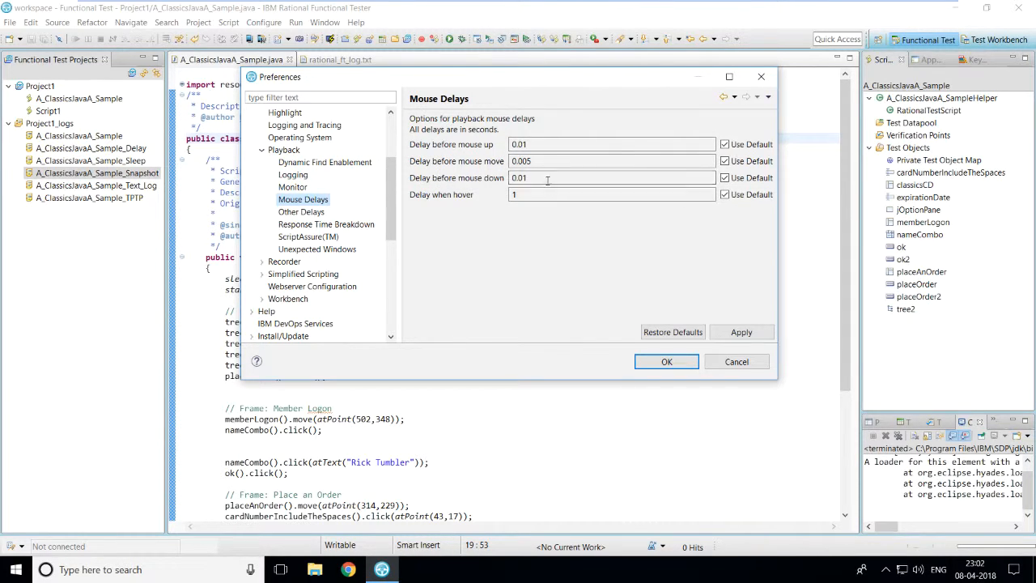
left_click_drag(559, 180, 480, 180)
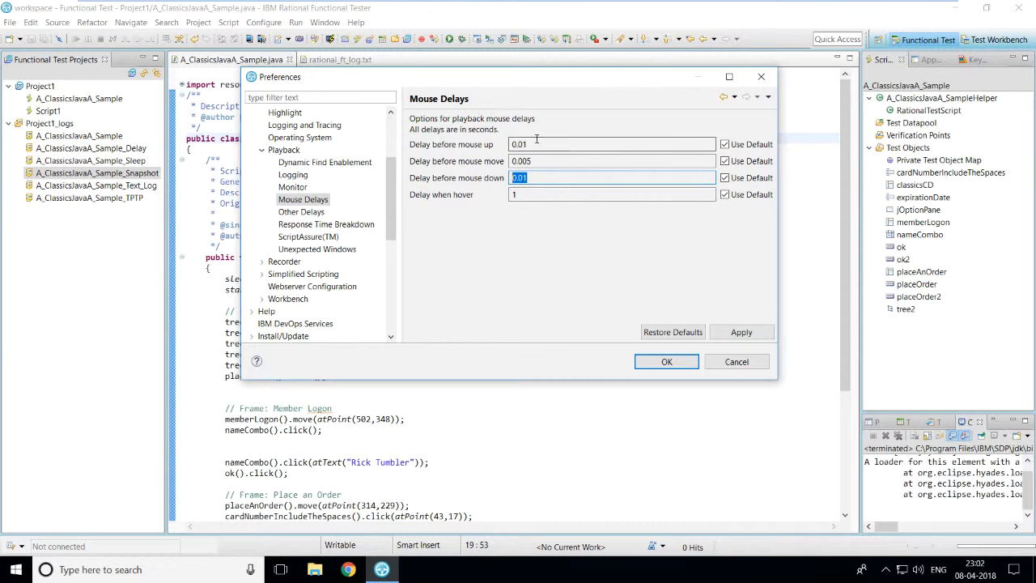
left_click_drag(530, 144, 508, 143)
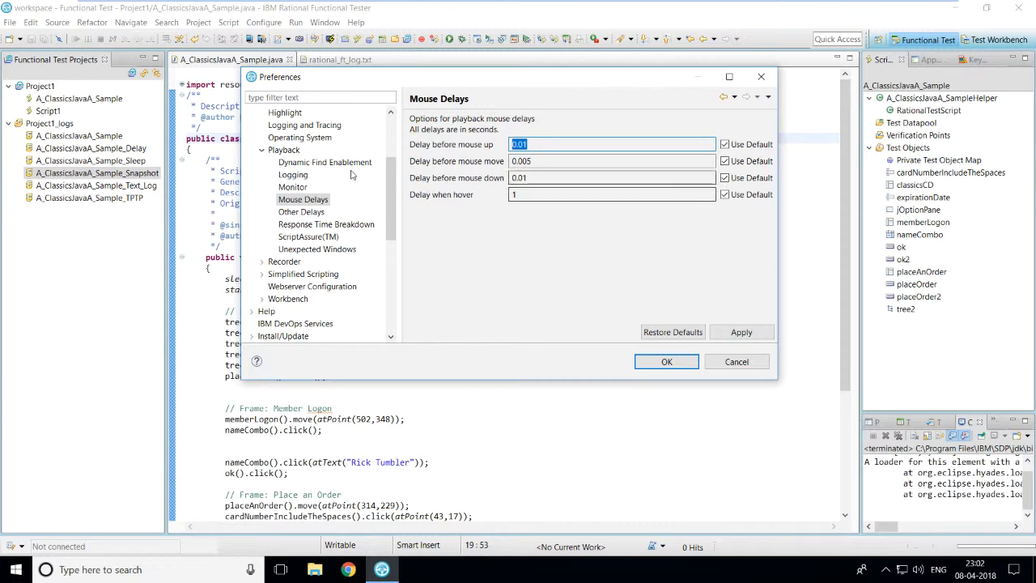
left_click(291, 212)
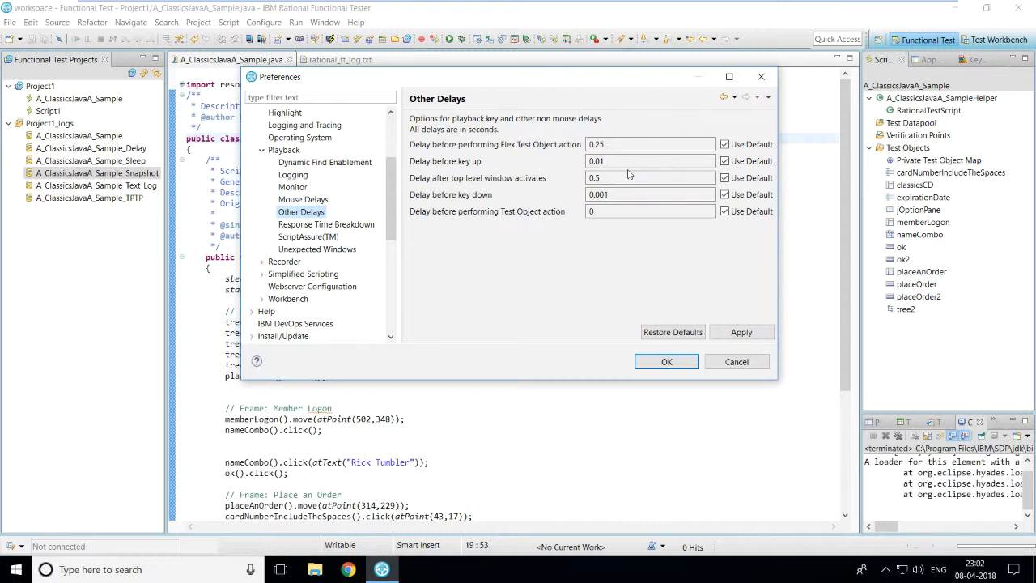
left_click(589, 194)
double_click(588, 195)
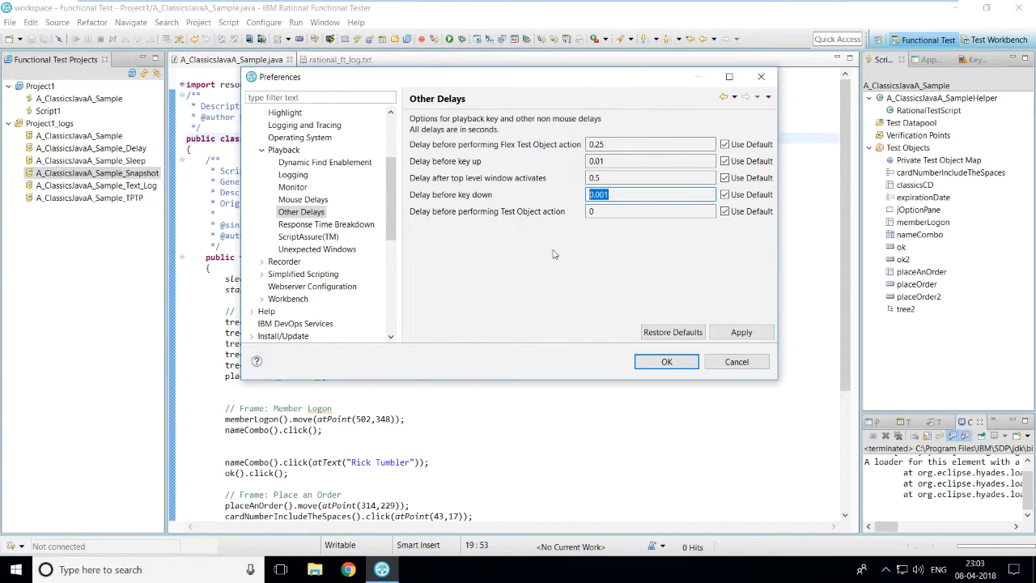
- View the ScriptAssure(TM) recognition and warning levels, apply and close the preferences, and return to the sleep(10) line of the script
left_click(285, 237)
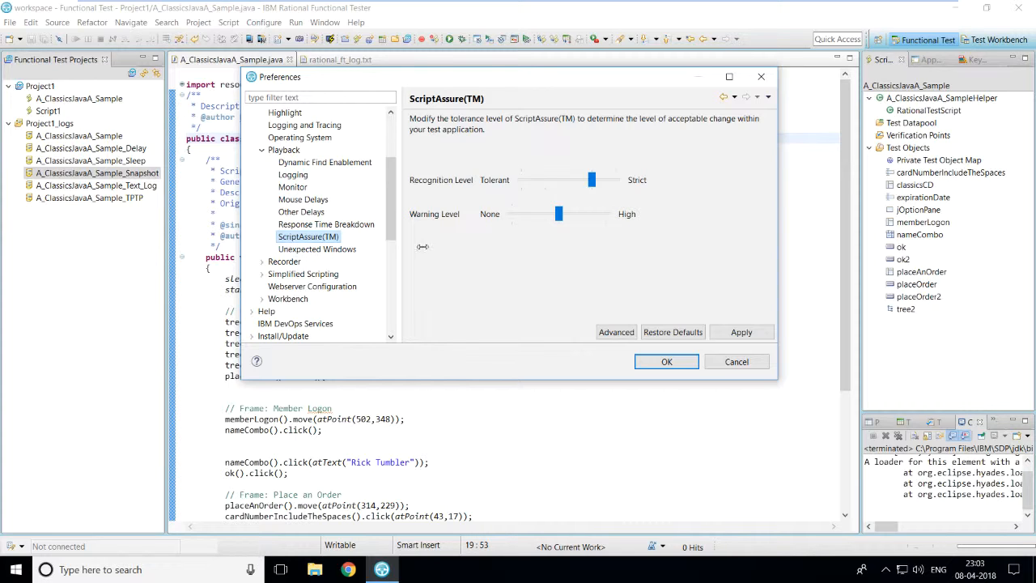
scroll(324, 224, "up", 3)
left_click(737, 333)
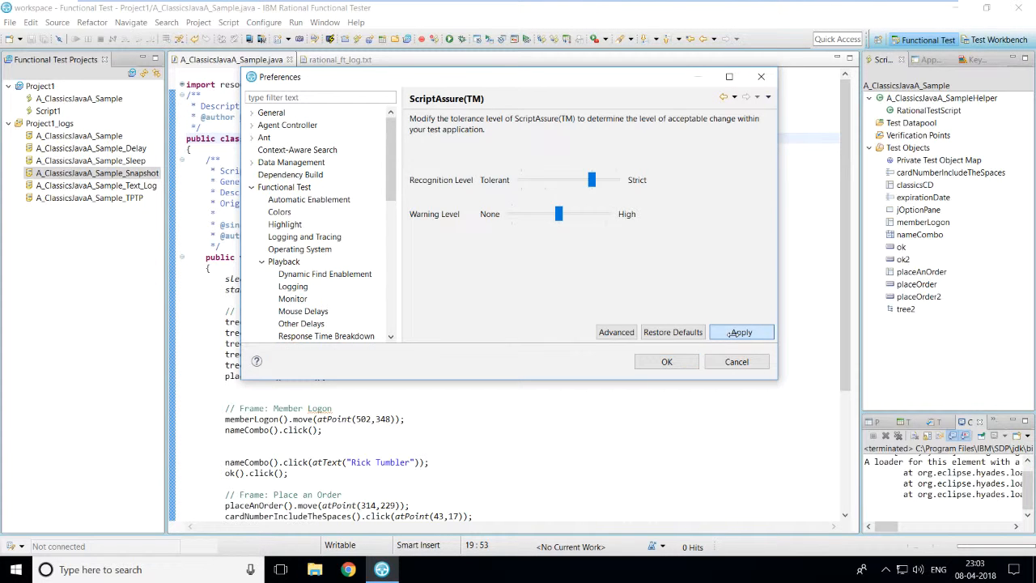
left_click(666, 362)
left_click(453, 278)
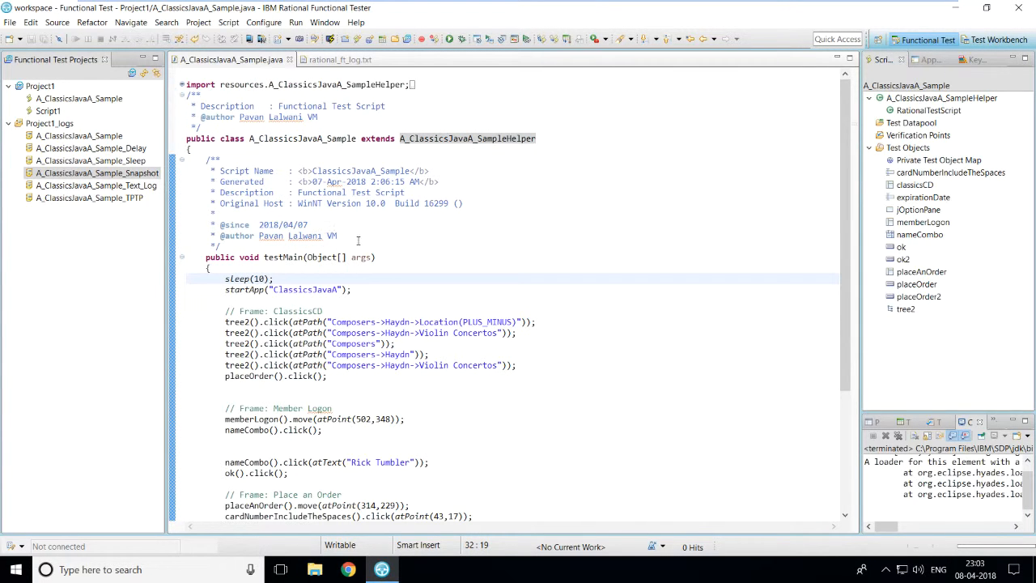